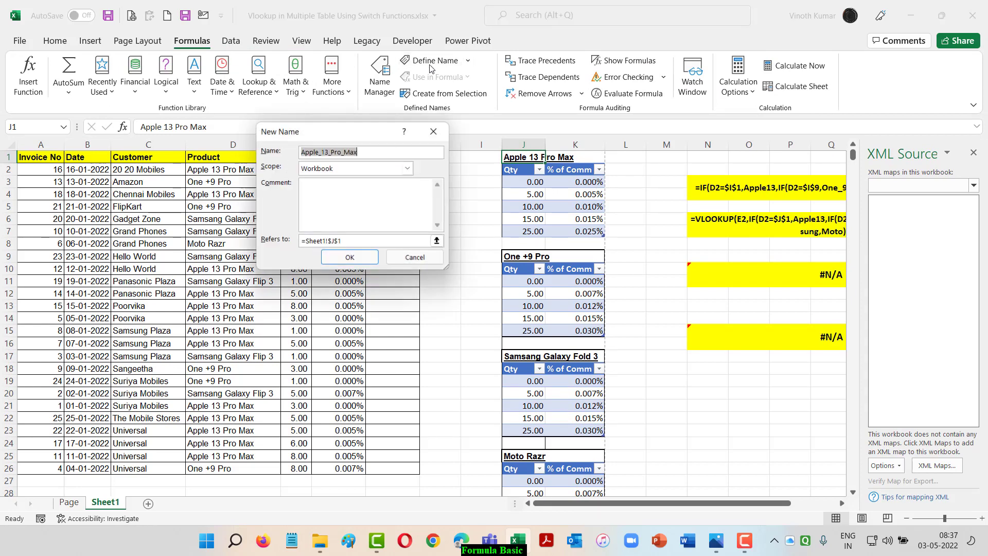
Define workbook-scope names for the first two product headings: Apple_13_Pro_Max for cell J1 and One__9_Pro for cell J9
left_click(349, 260)
left_click(523, 252)
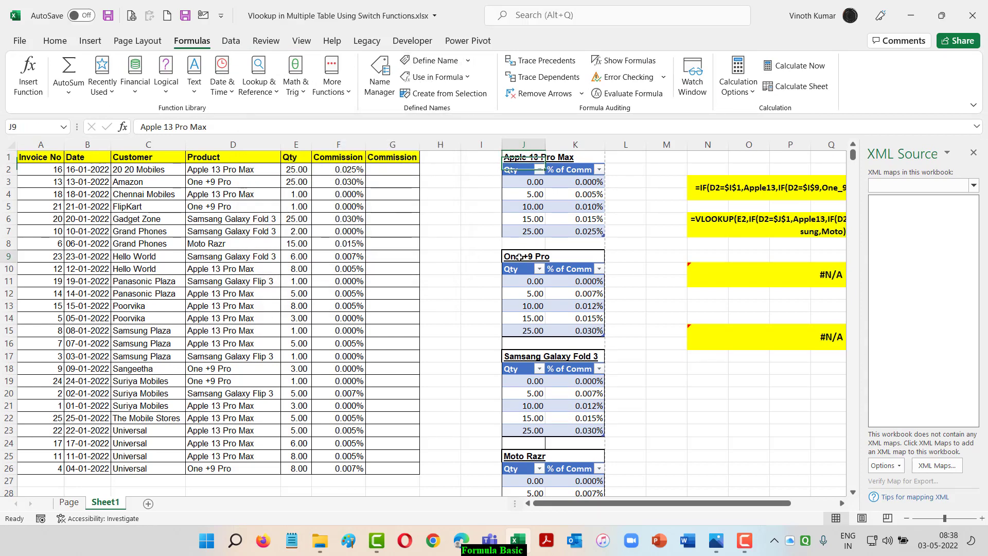
left_click(433, 60)
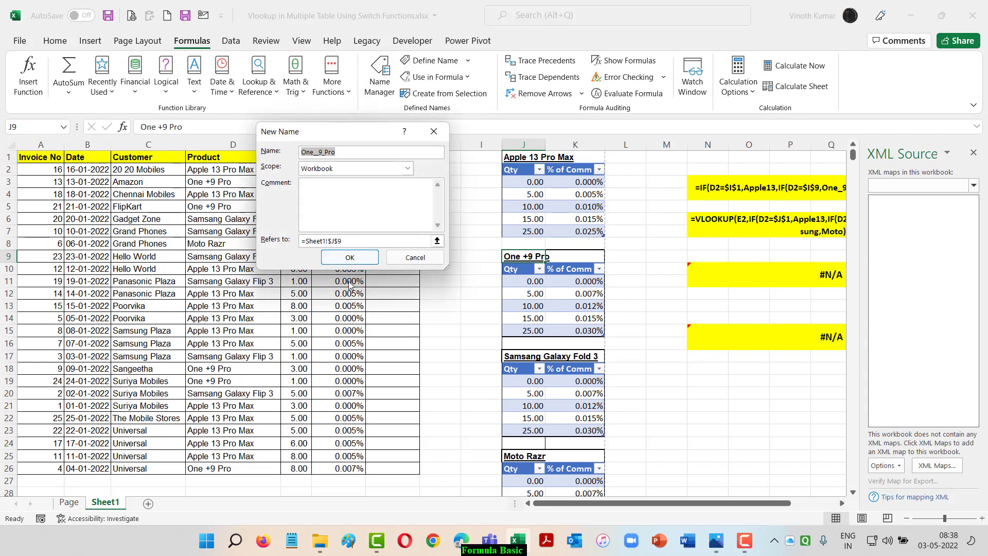
left_click(347, 253)
Define workbook-scope names Samsang_Galaxy_Fold_3 for cell J17 and Moto_Razr for cell J25, and review all names in Name Manager
left_click(517, 358)
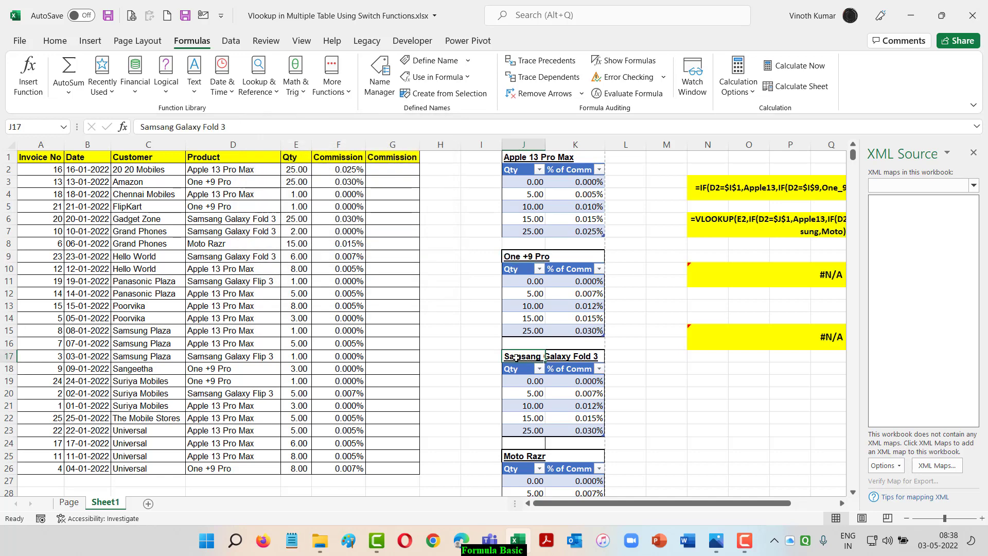
left_click(420, 65)
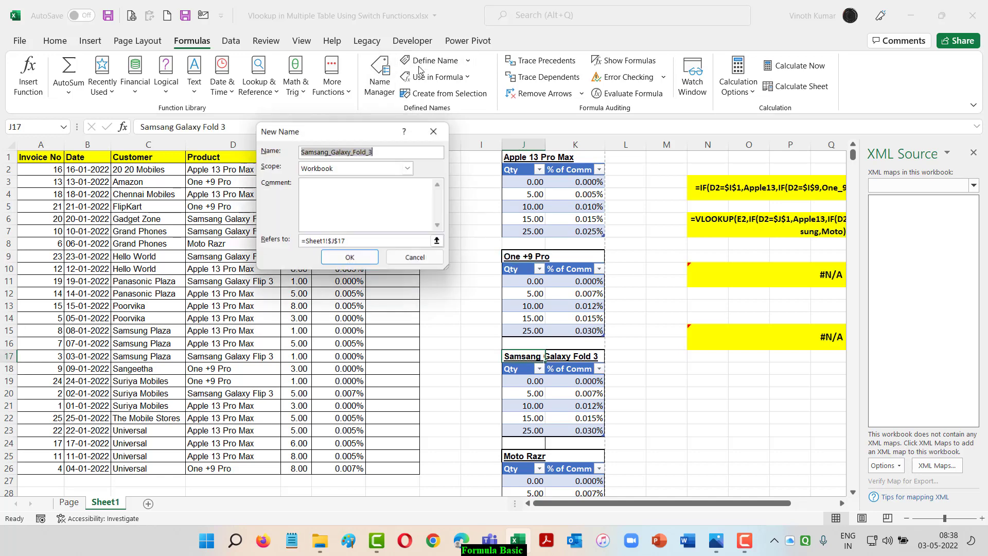
left_click(349, 257)
left_click(519, 455)
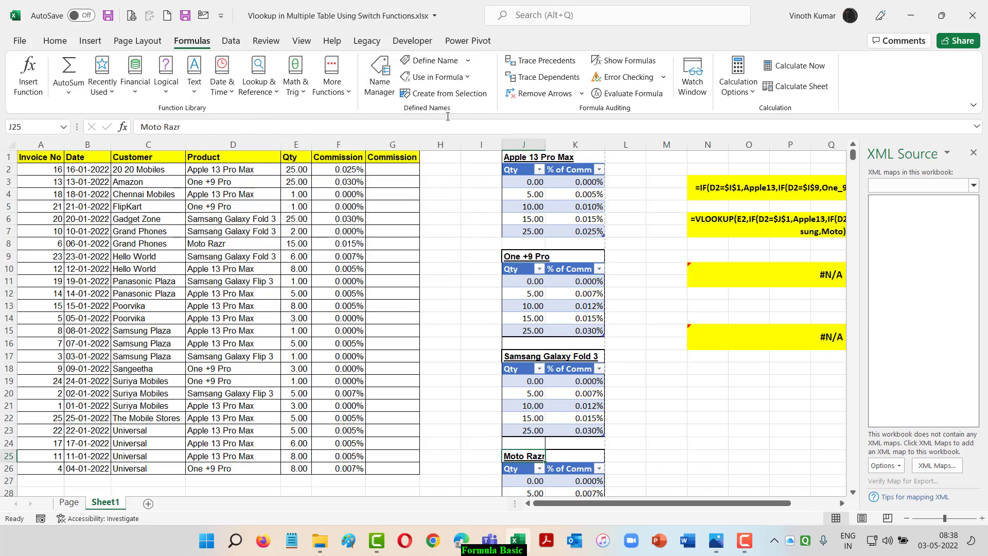
left_click(418, 64)
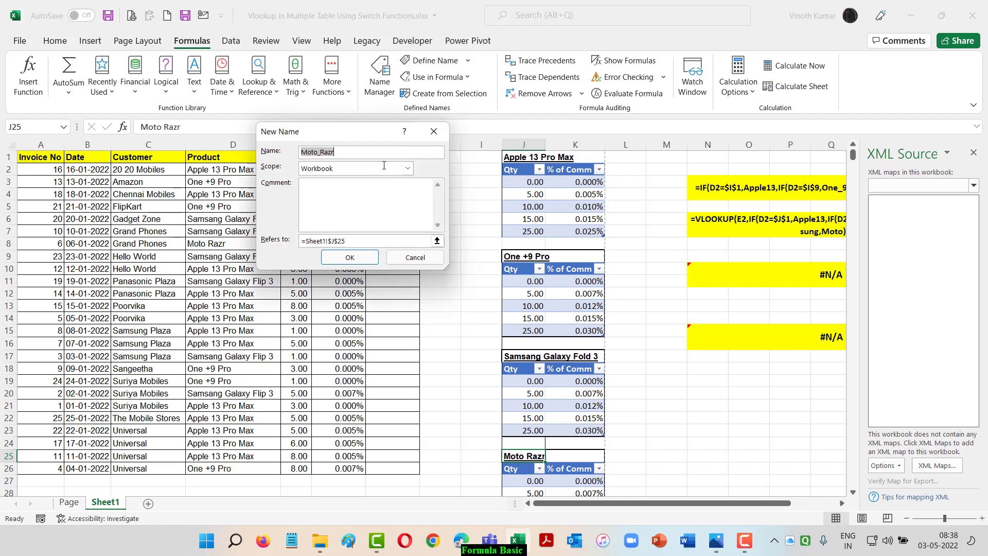
left_click(349, 257)
left_click(383, 76)
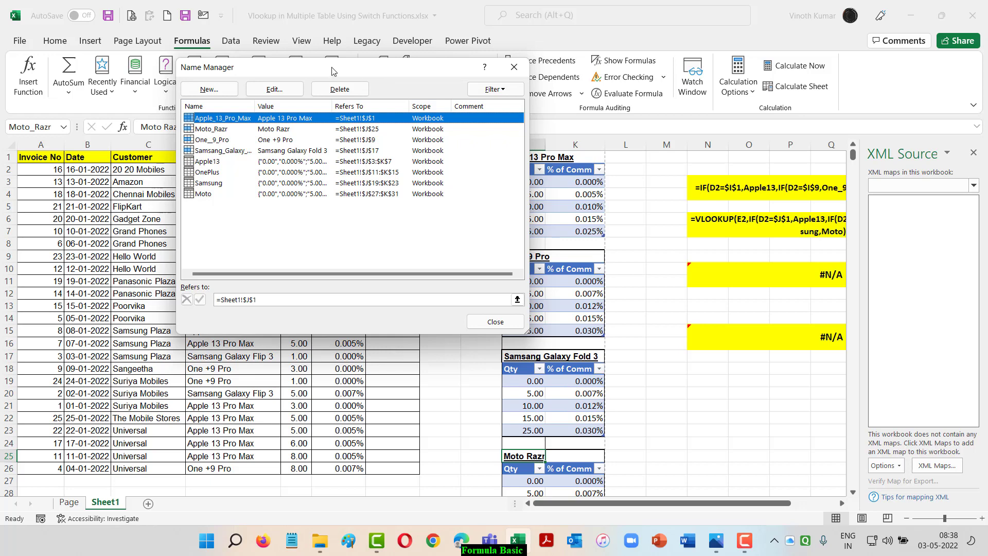
left_click(494, 322)
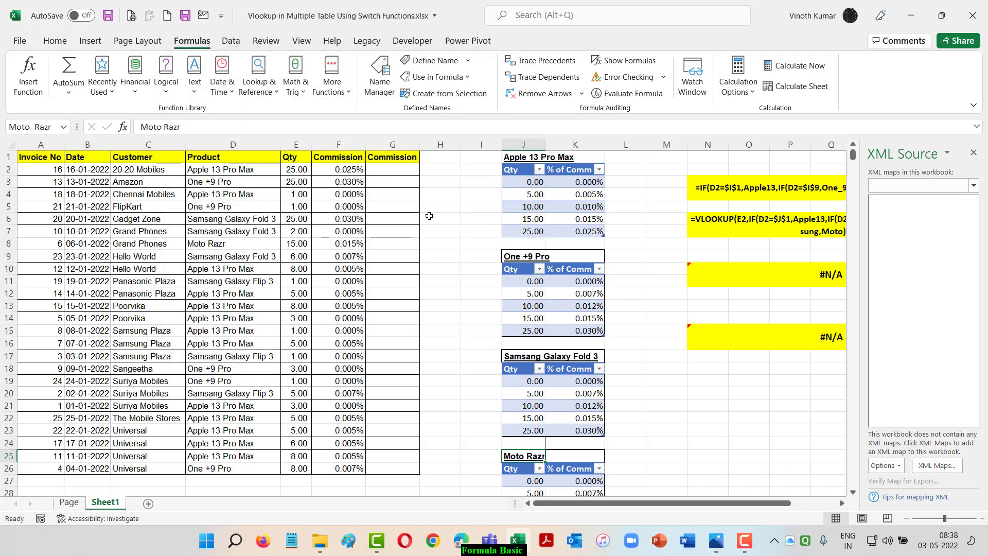
Start a SWITCH formula in cell G2 of the empty Commission column
left_click(393, 169)
type("=swit")
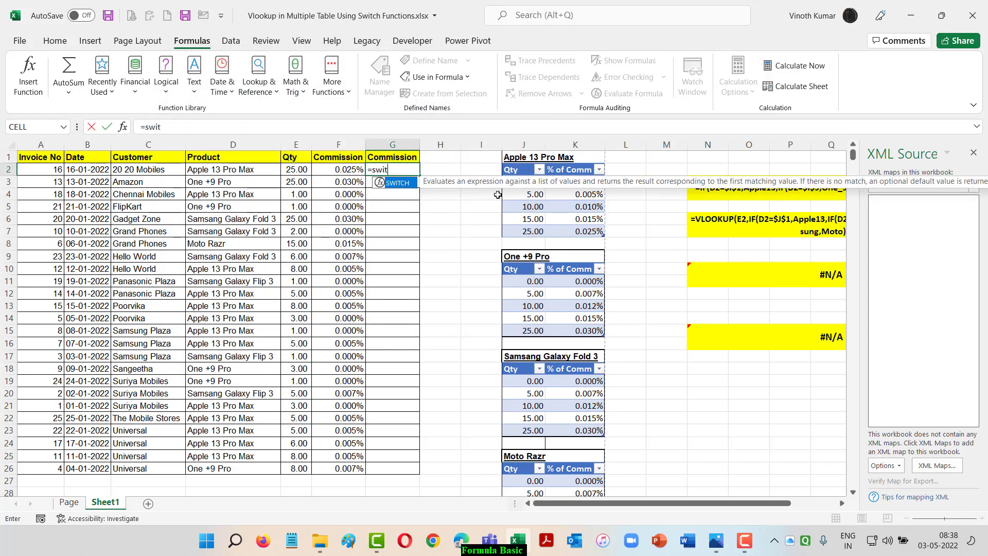
key("Tab")
Switch to Switch.jpg in Photos to read the SWITCH function description, and return to the Excel workbook
key("alt+Tab")
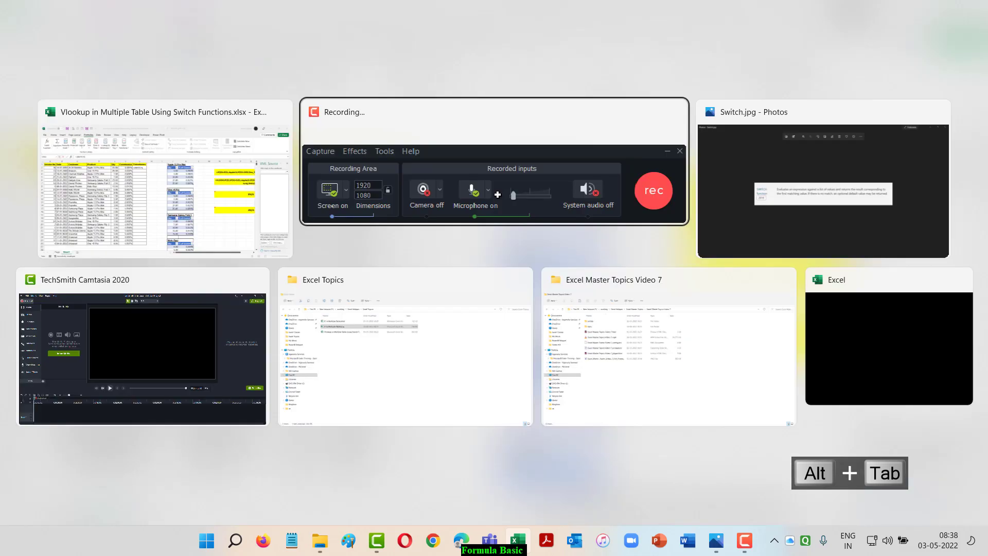
key("alt+Tab")
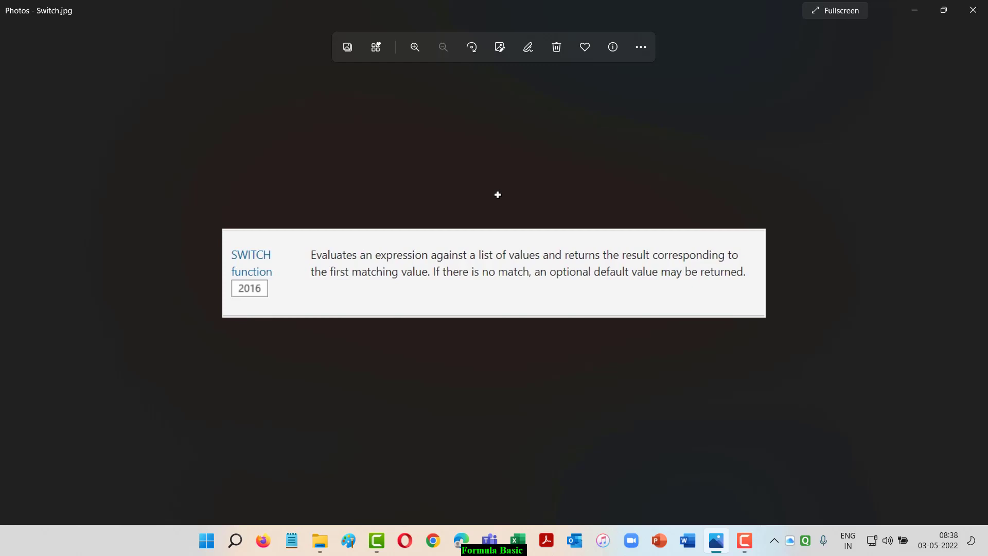
key("alt+Tab")
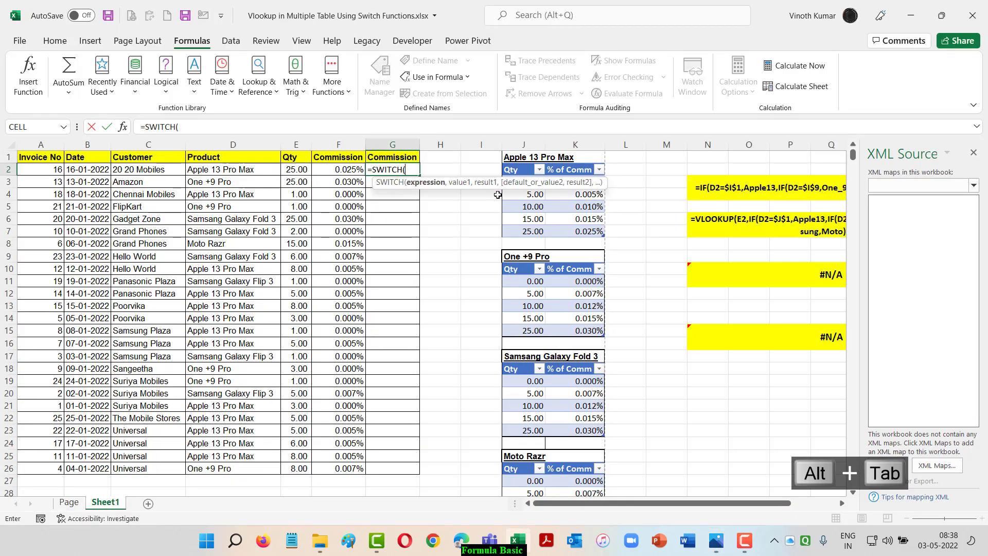
Use product cell D2 as the SWITCH expression and close the XML Source pane
key("Left")
key("Left")
key("Left")
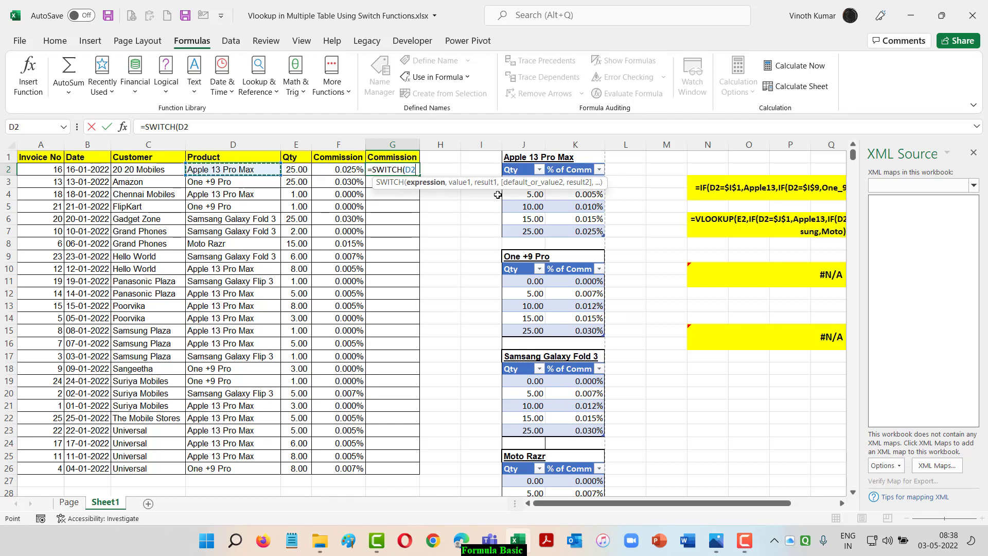
type(",")
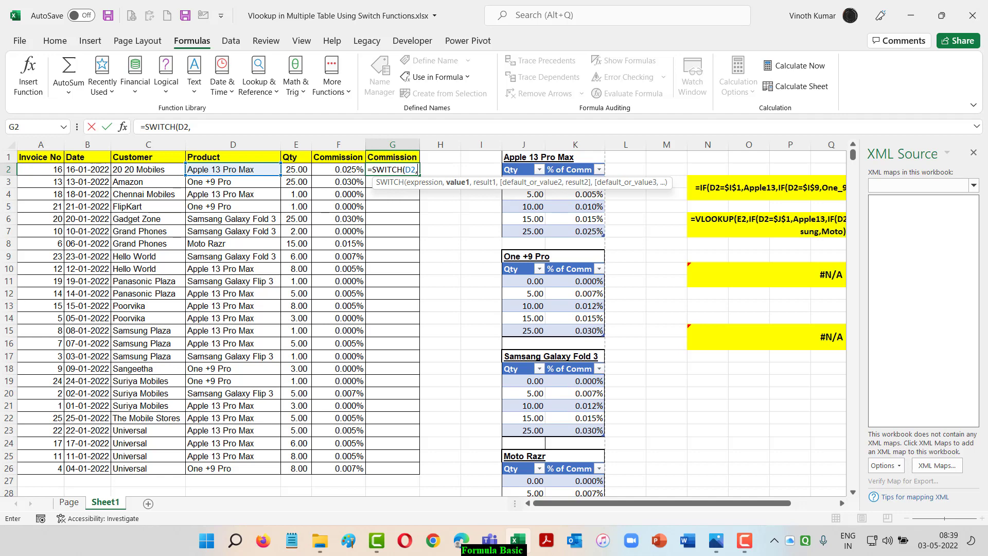
left_click(973, 153)
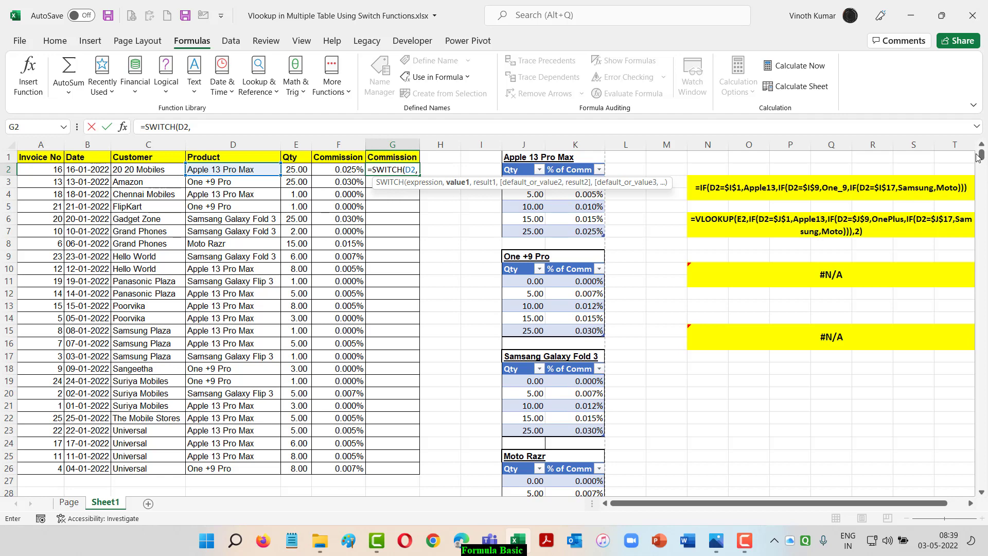
Add the defined name Apple_13_Pro_Max as the first SWITCH value, with table Apple13 as its result
key("F3")
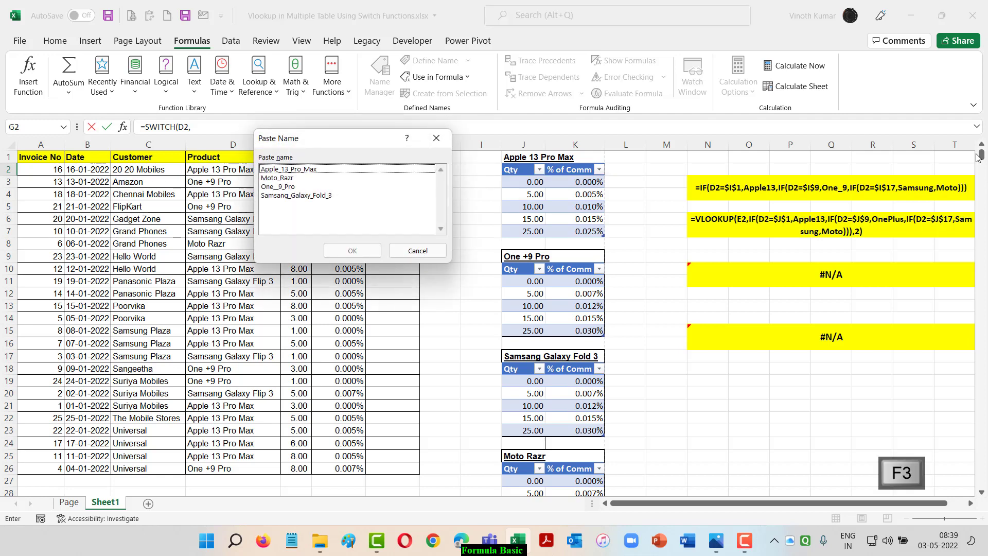
key("Down")
key("Return")
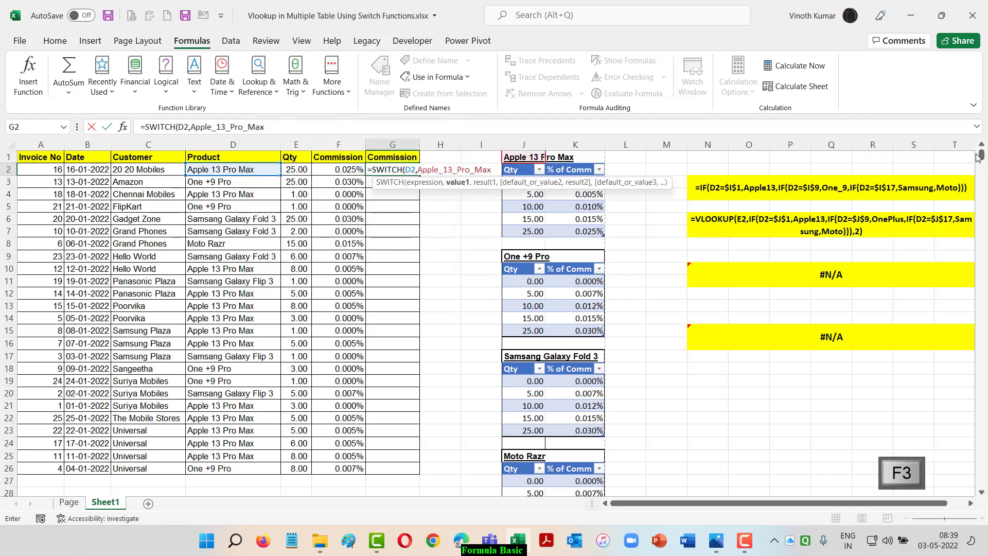
type(",")
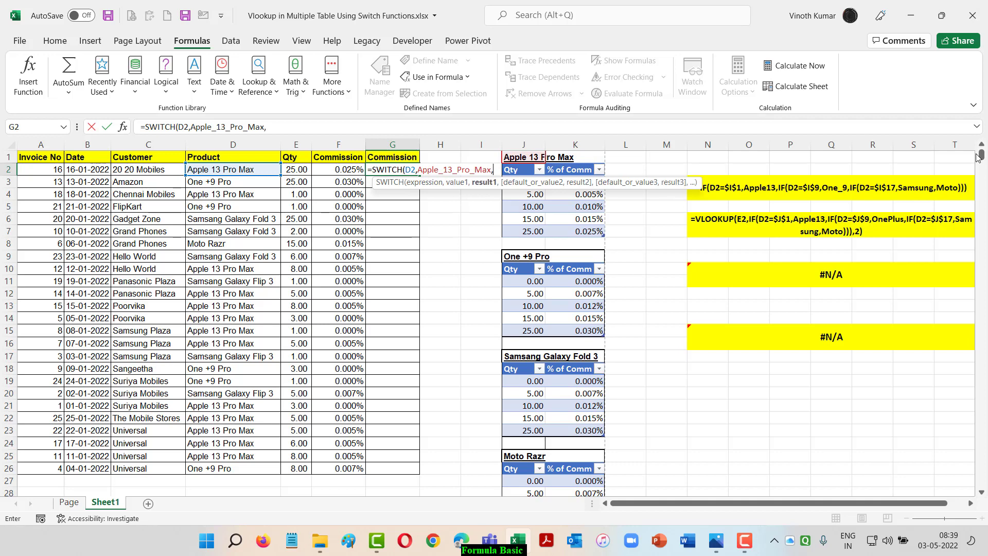
type("Apple13")
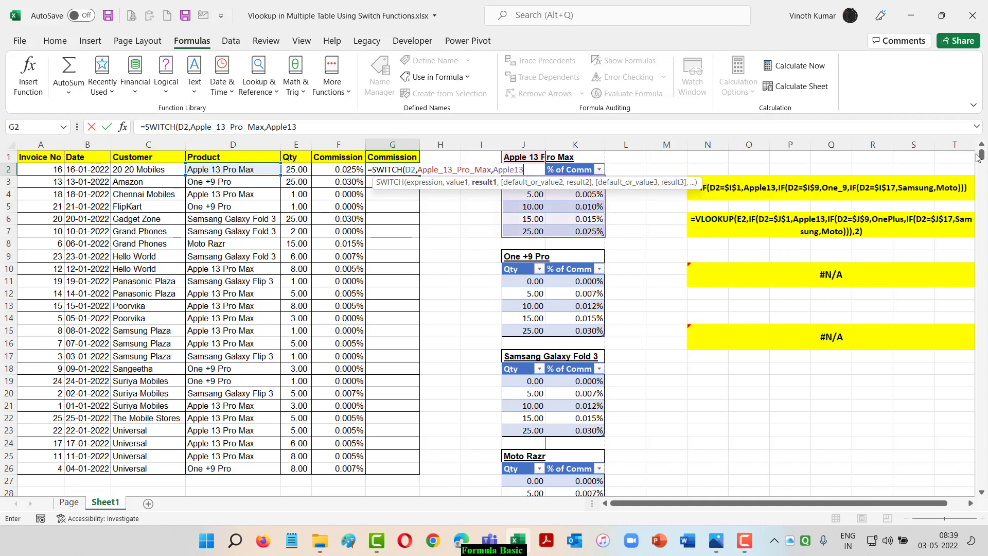
type(",")
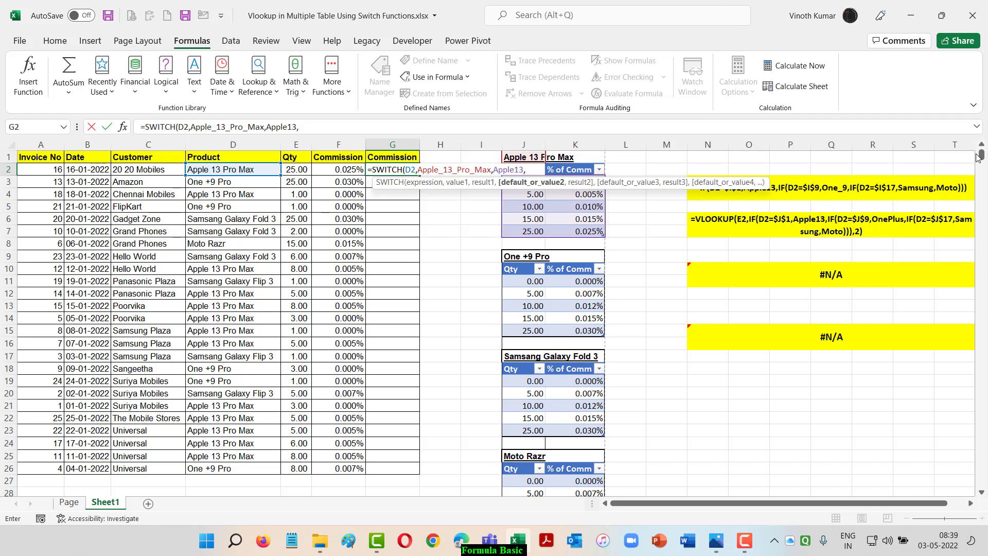
Add the defined name One__9_Pro as the second SWITCH value, with table OnePlus as its result
key("F3")
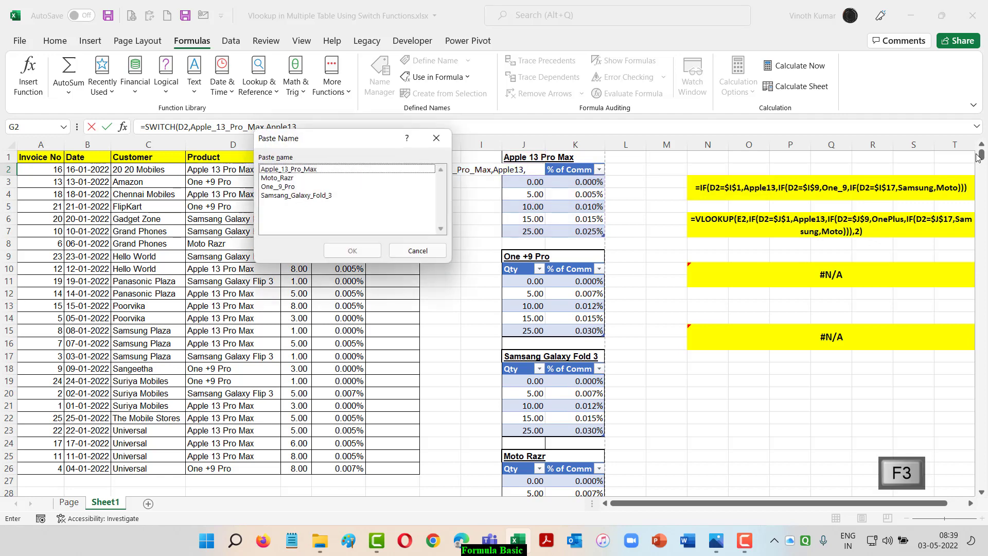
key("Down")
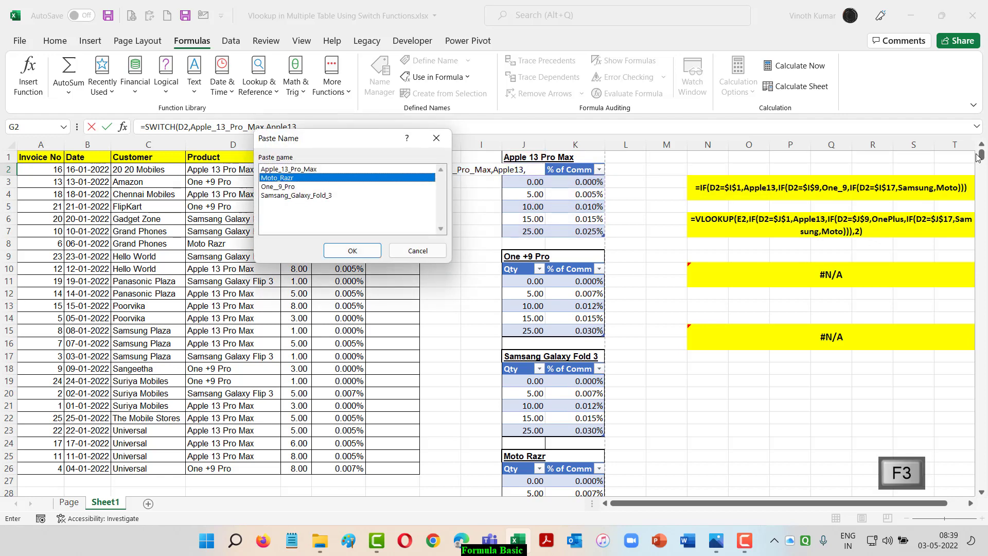
key("Down")
key("Return")
type(",")
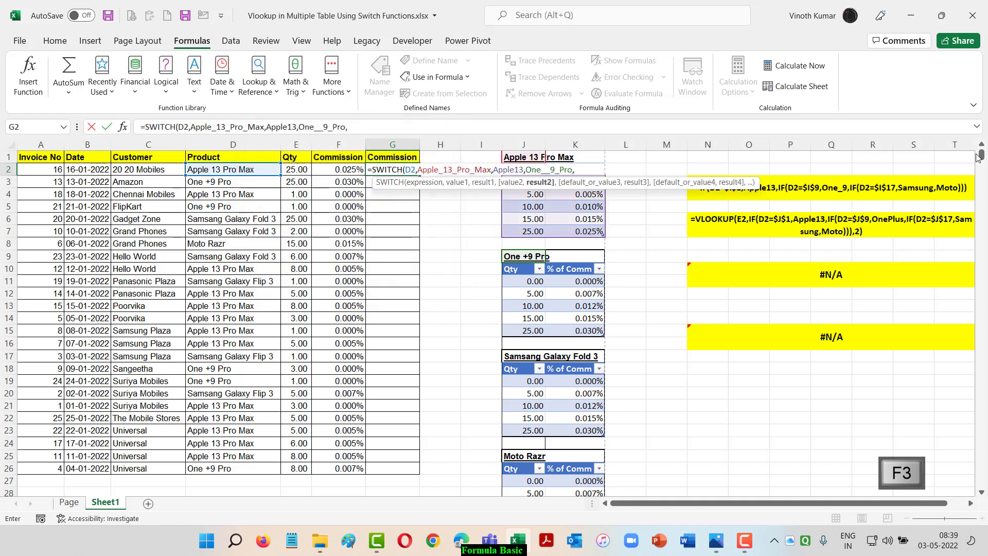
type("OnePlus")
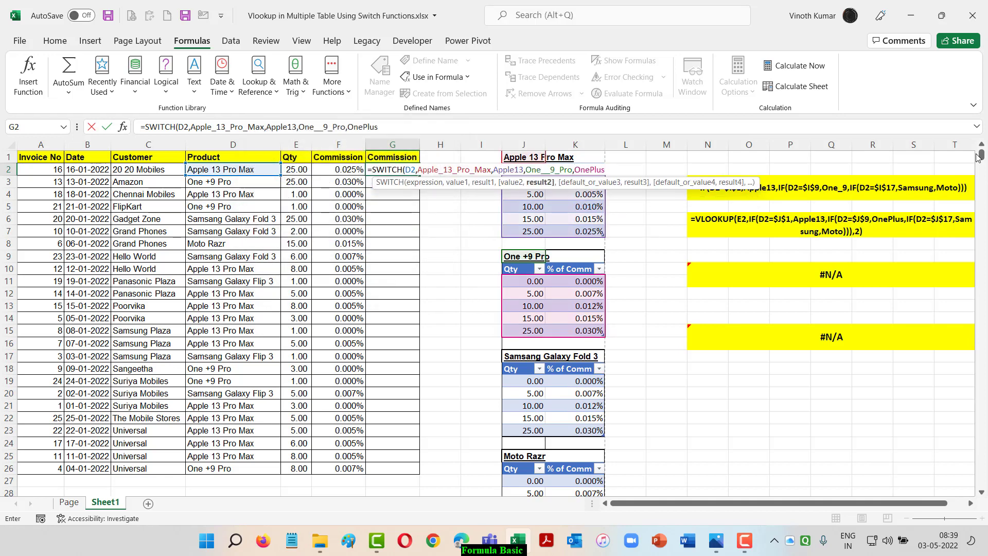
type(",")
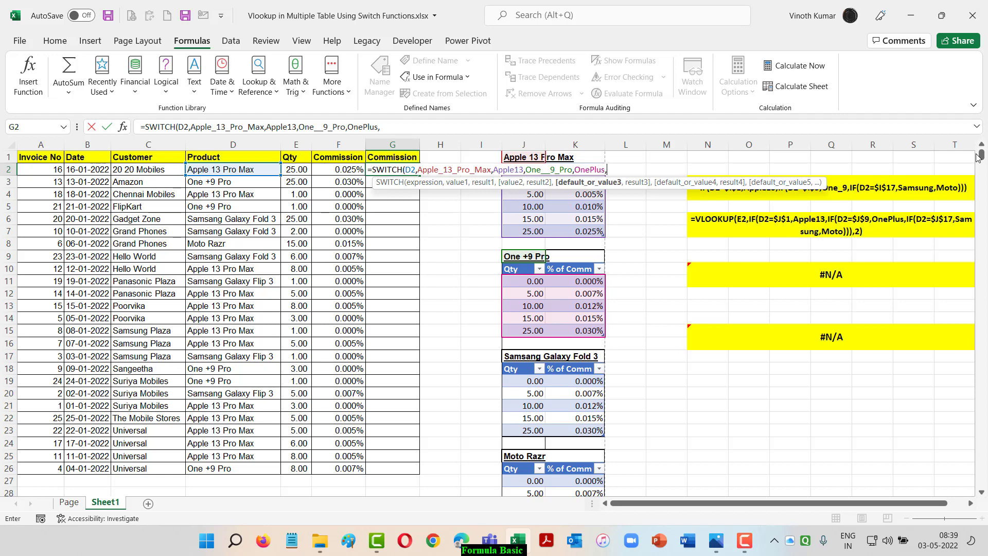
Add the defined name Samsang_Galaxy_Fold_3 as the third SWITCH value, with table Samsung as its result
key("F3")
key("Down")
key("Down")
key("Down")
key("Return")
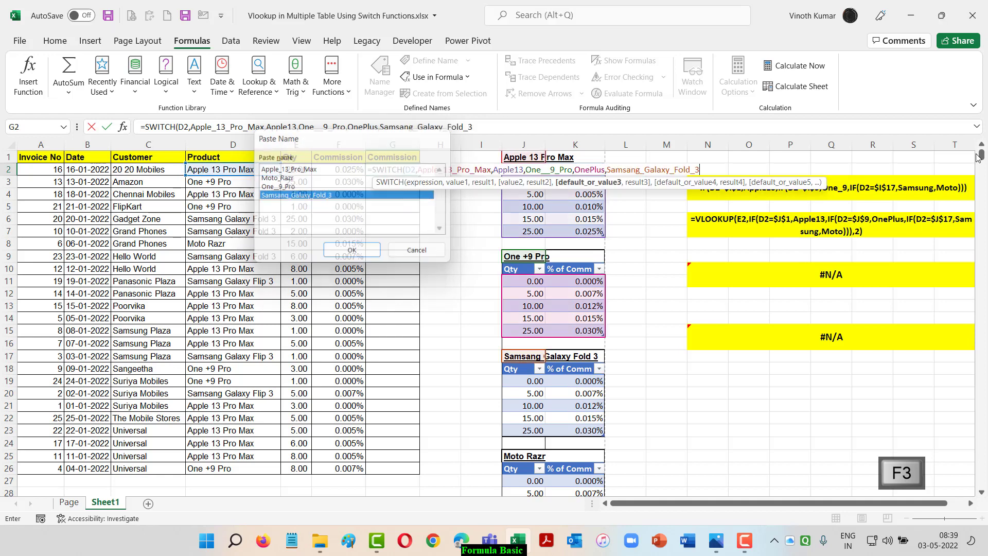
type(",sam")
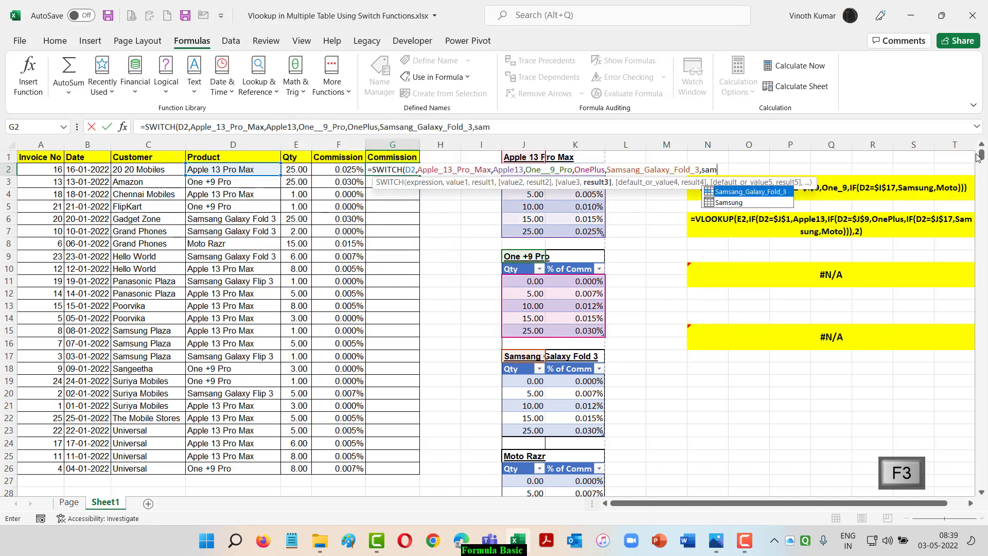
key("Down")
key("Tab")
type(",")
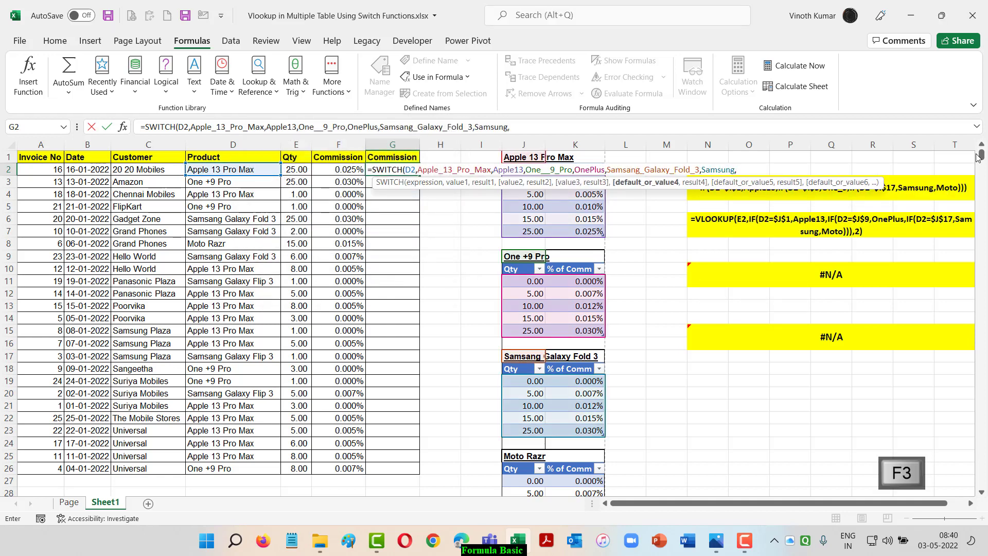
Add the defined name Moto_Razr with table Moto as the fourth SWITCH pair, and enter the completed formula in G2
key("F3")
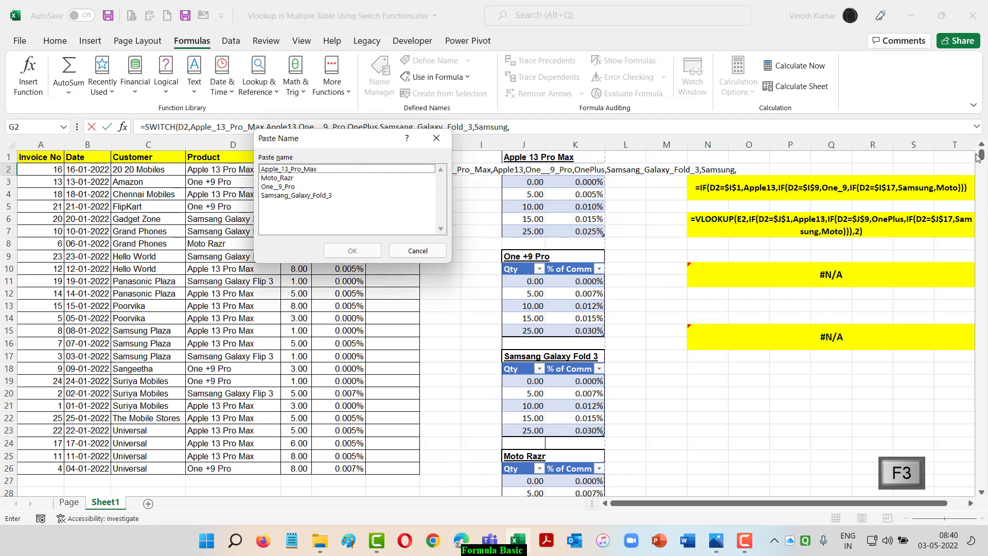
key("Down")
key("Return")
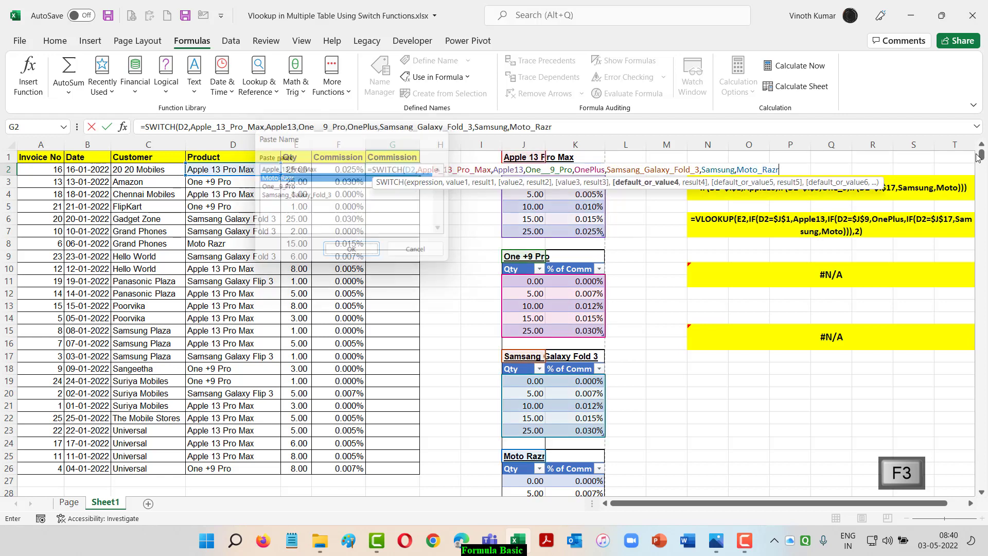
type(",Moto")
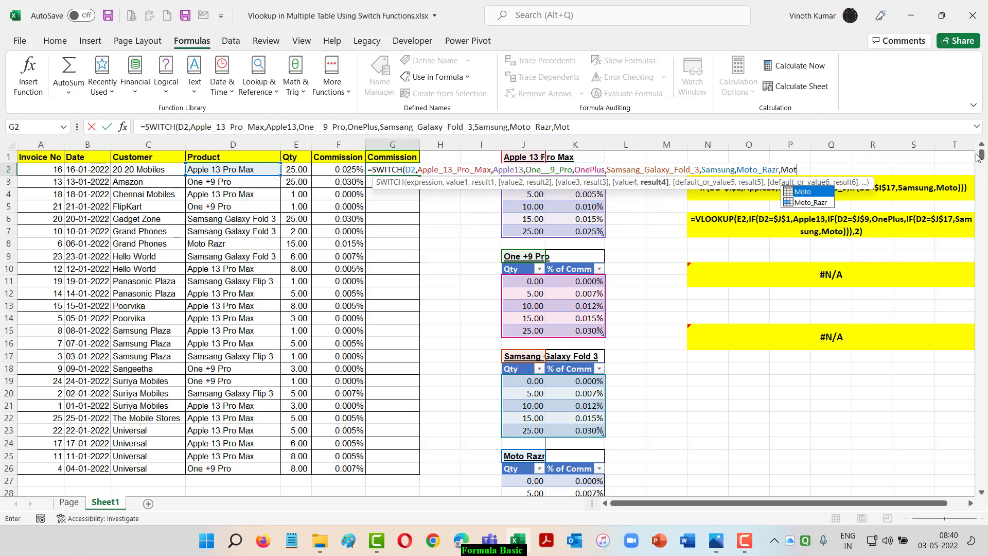
type(")")
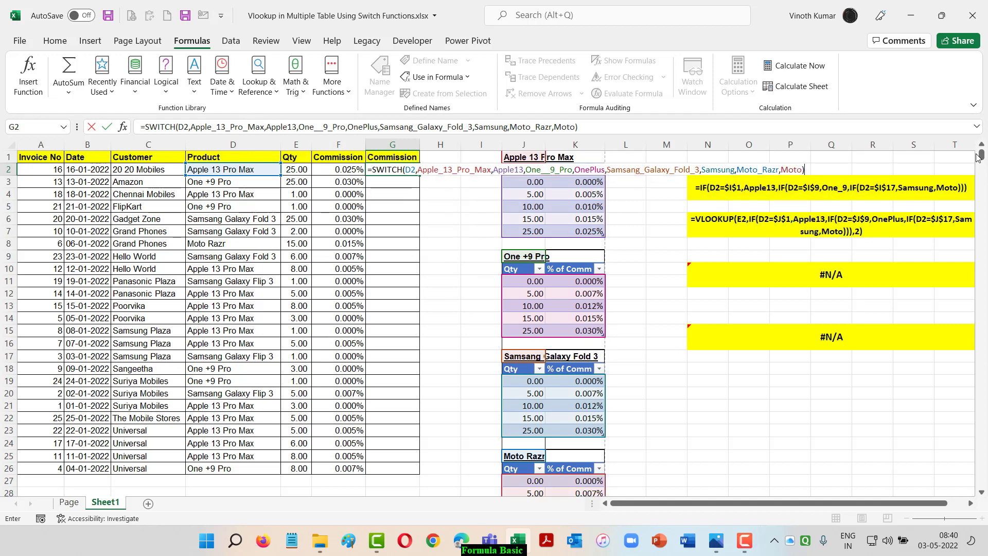
key("ctrl+Return")
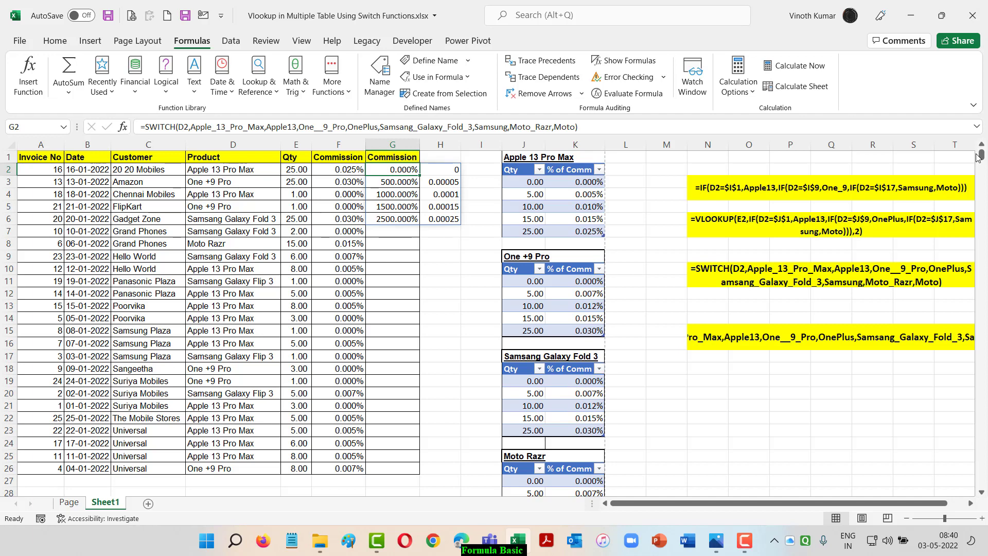
Replace the FORMULATEXT formula in N10 with its static value so the displayed SWITCH formula is kept as text
left_click(970, 504)
left_click(971, 503)
left_click(971, 504)
left_click(793, 284)
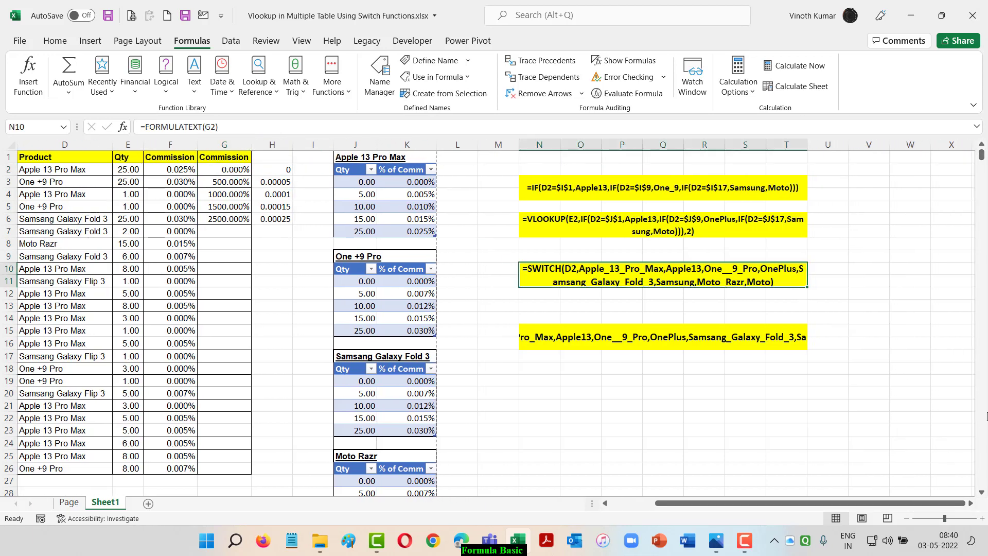
key("ctrl+c")
key("alt+e")
key("s")
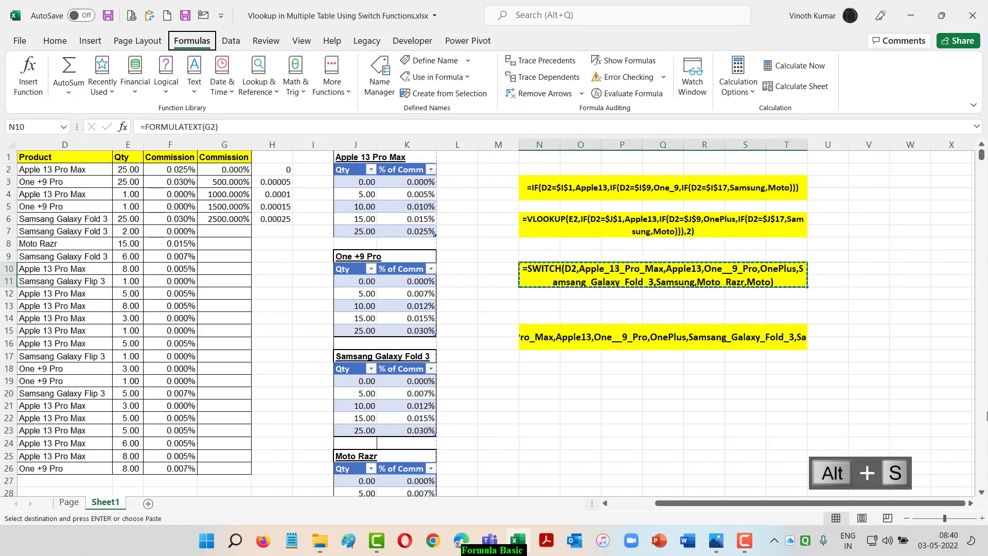
key("v")
key("Return")
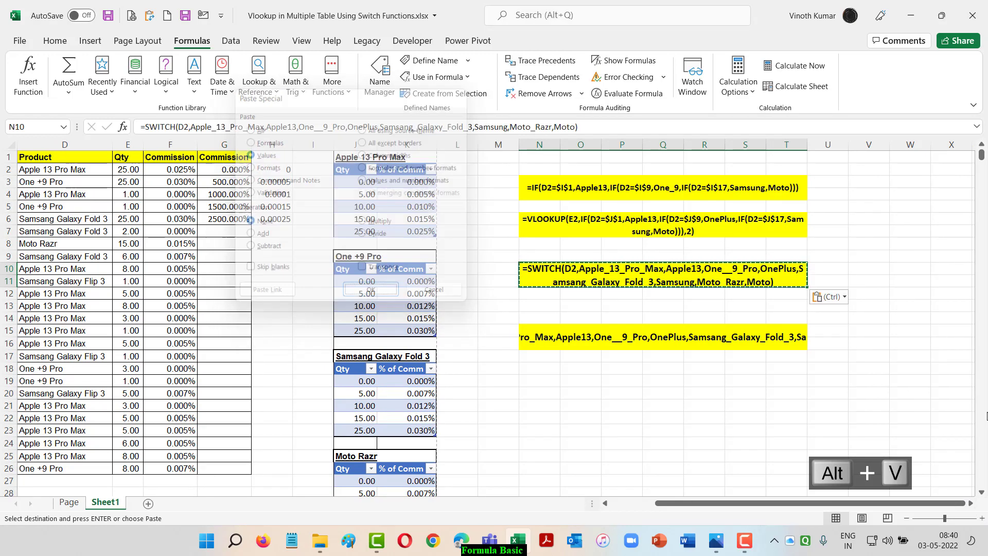
key("Escape")
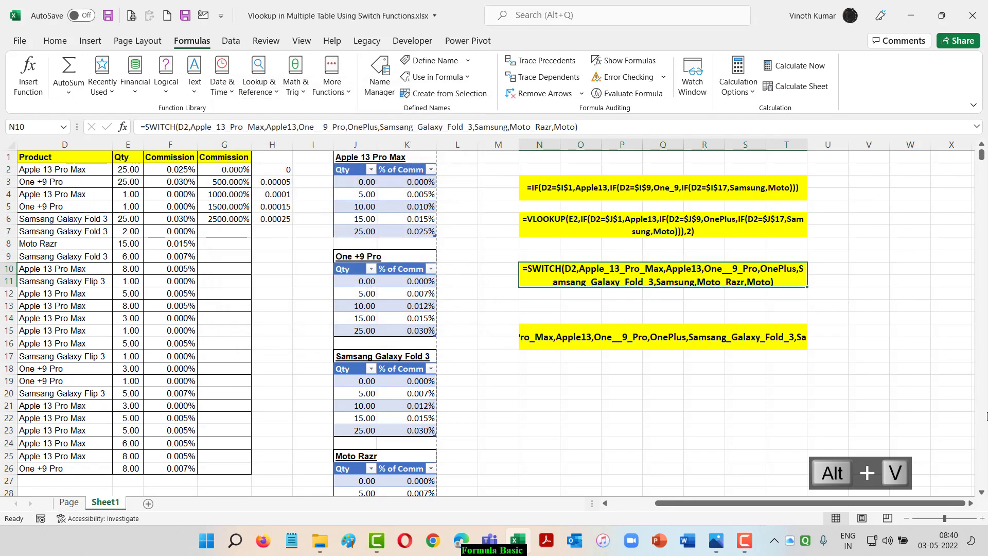
Merge and center N15:T18 and wrap its text so the complete formula text fits
key("Down")
key("Down")
key("Down")
key("Down")
key("shift+Down")
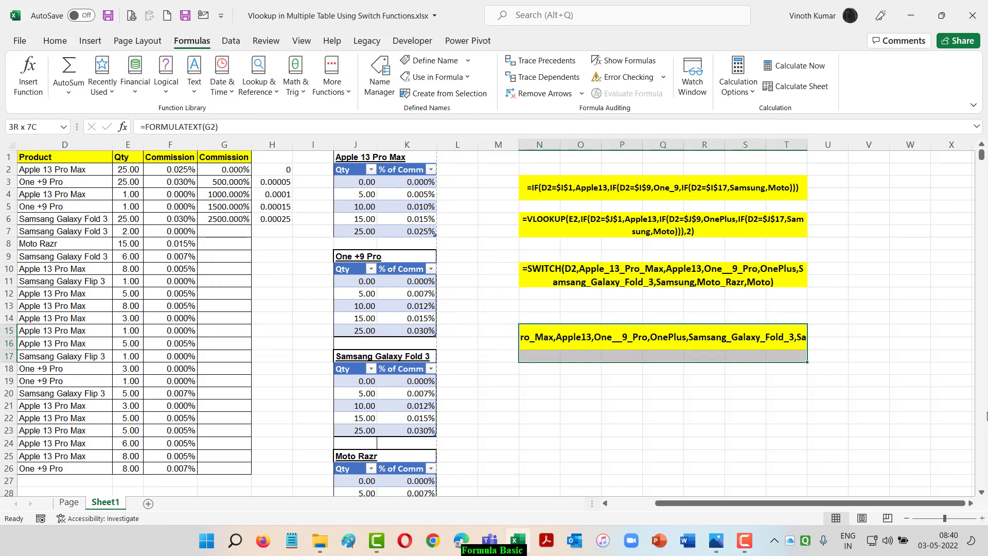
key("shift+Down")
left_click(53, 43)
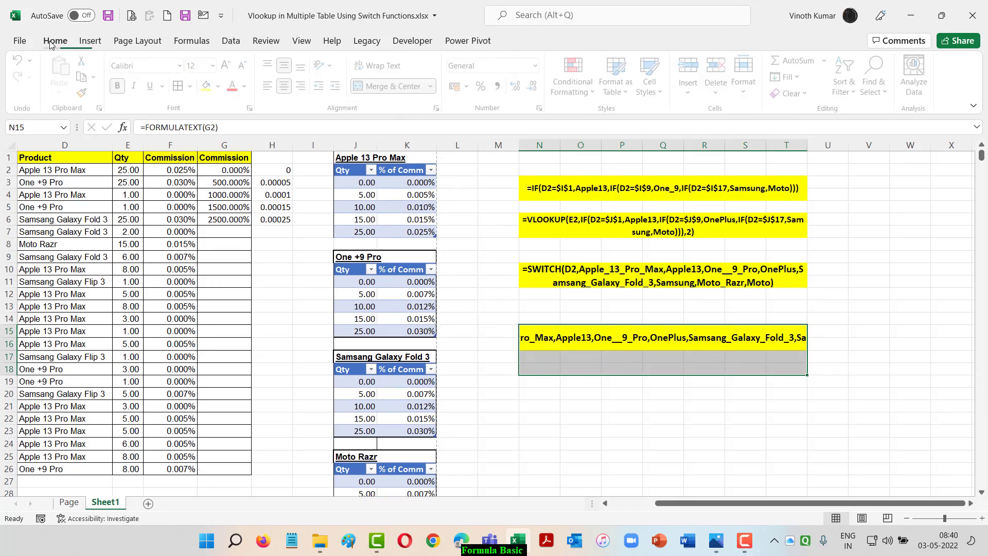
left_click(397, 86)
left_click(397, 86)
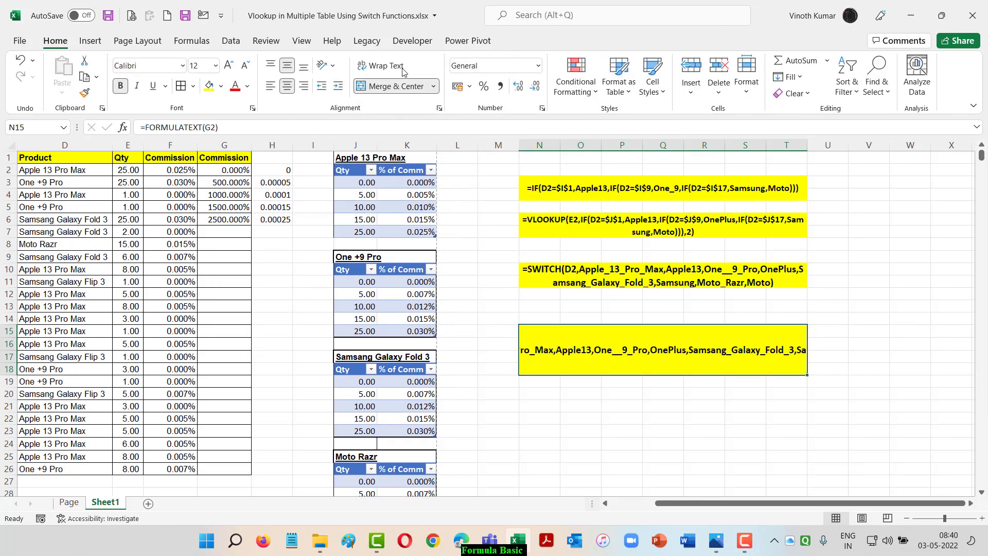
left_click(381, 67)
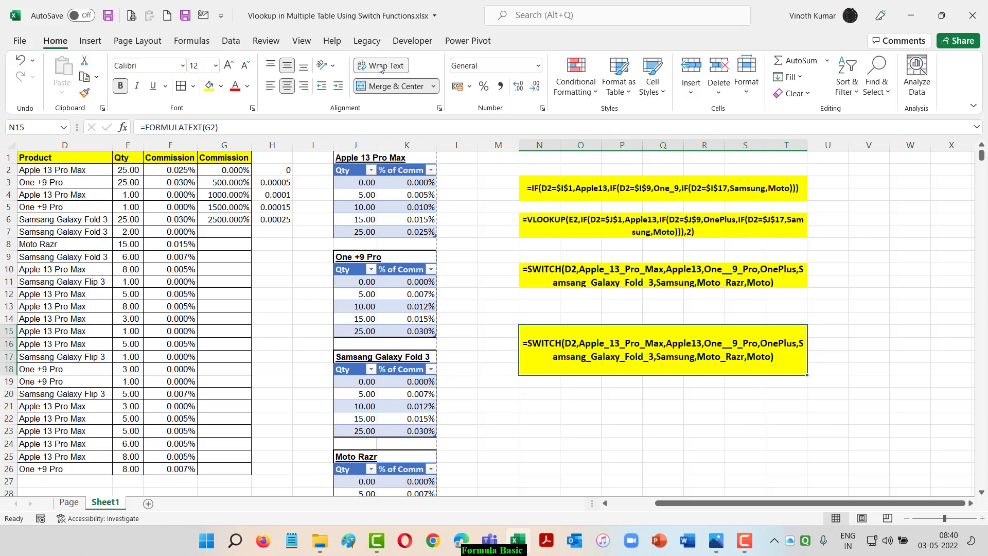
Wrap the SWITCH formula in G2 in a VLOOKUP with E2 as the lookup value and SWITCH as the table array
left_click(239, 171)
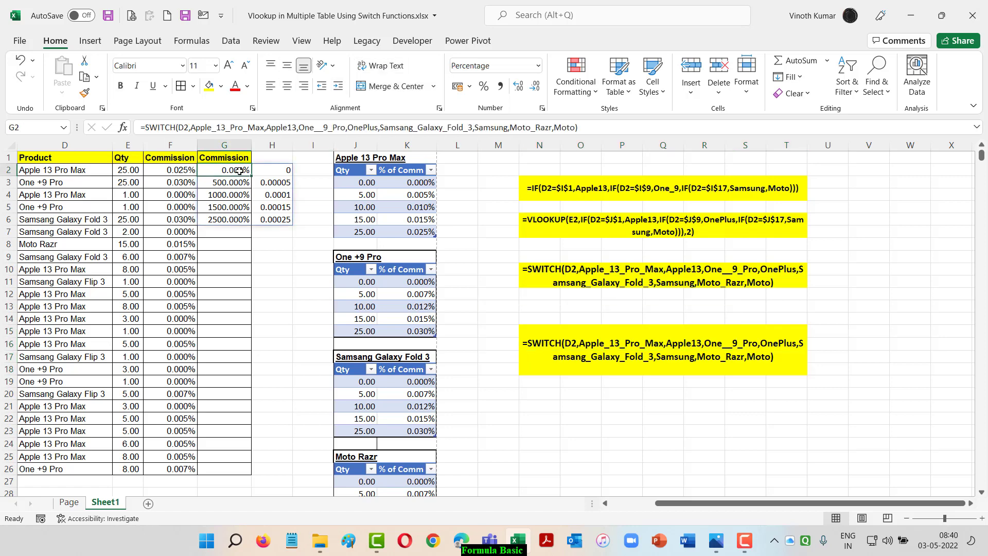
key("F2")
key("Home")
key("Right")
type("VLOOKUP(")
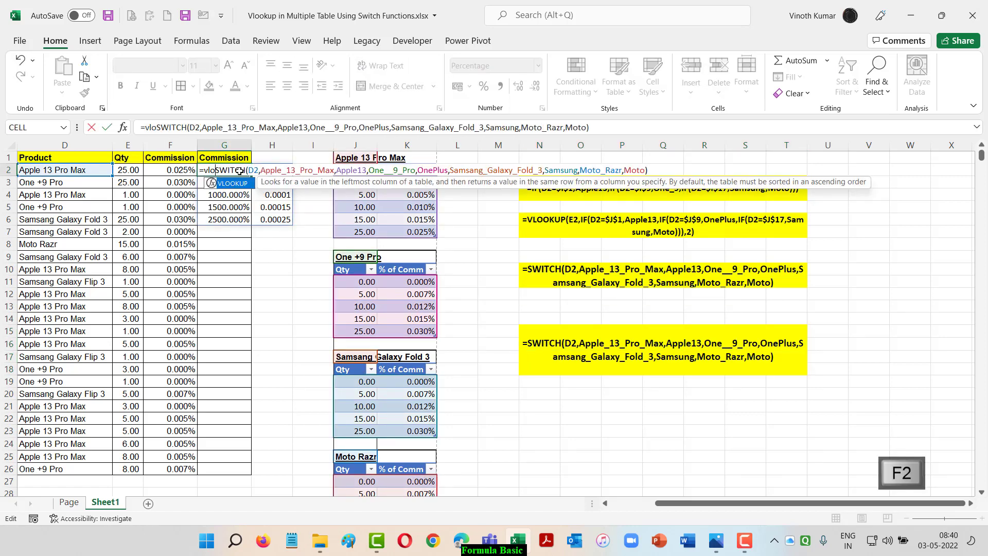
left_click(127, 171)
type(",")
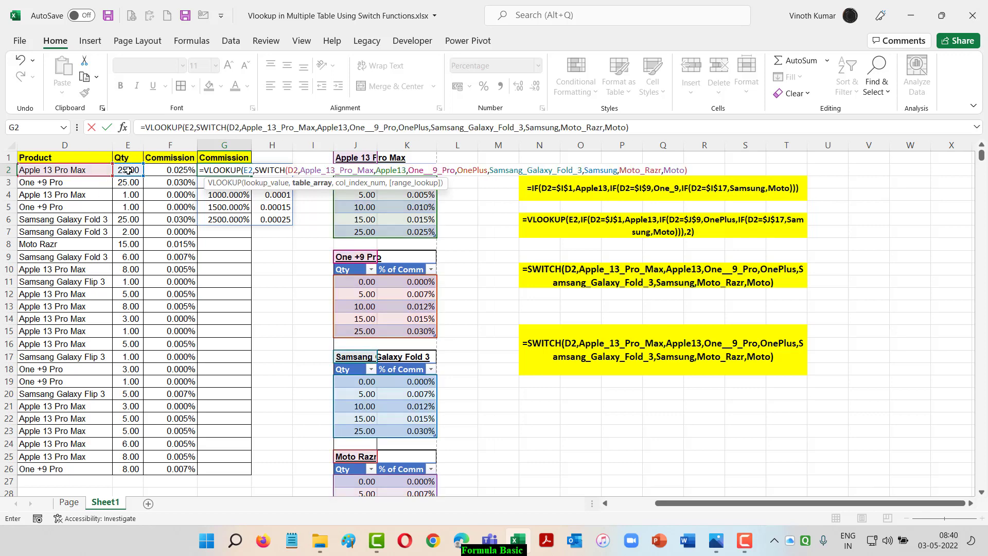
Complete the G2 VLOOKUP with column index 2 and TRUE for approximate match, and enter the formula
left_click(692, 170)
type(",")
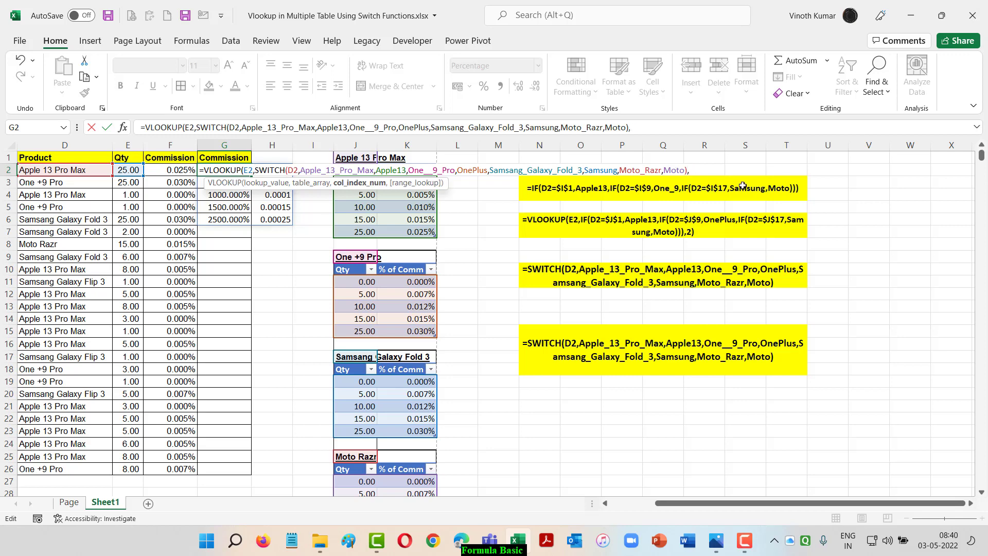
type("2)")
key("BackSpace")
type(",")
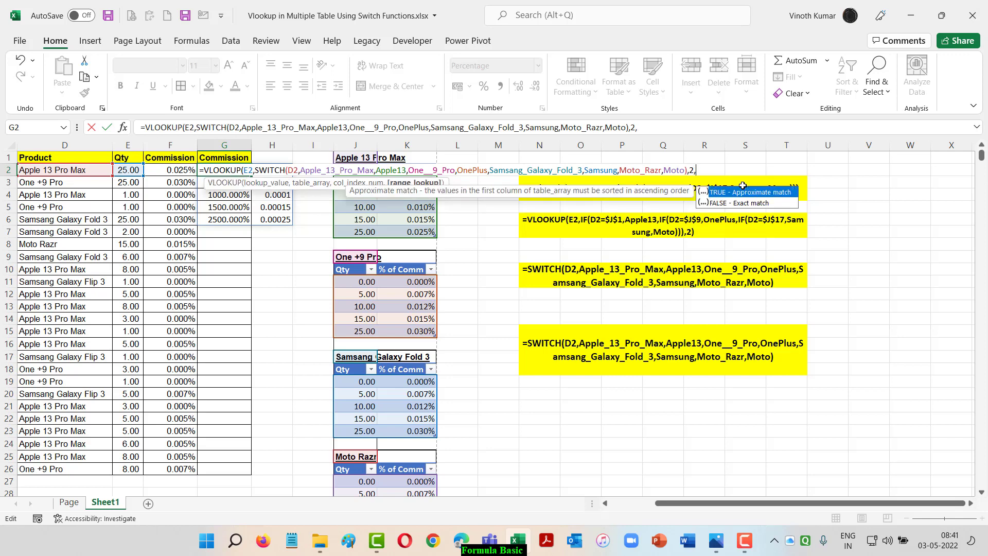
key("Tab")
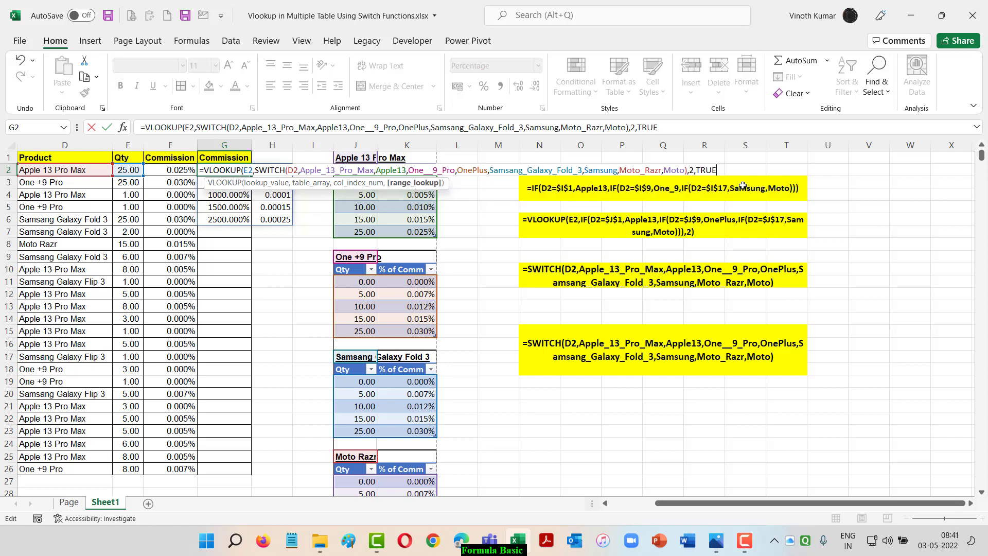
type(")")
key("ctrl+Return")
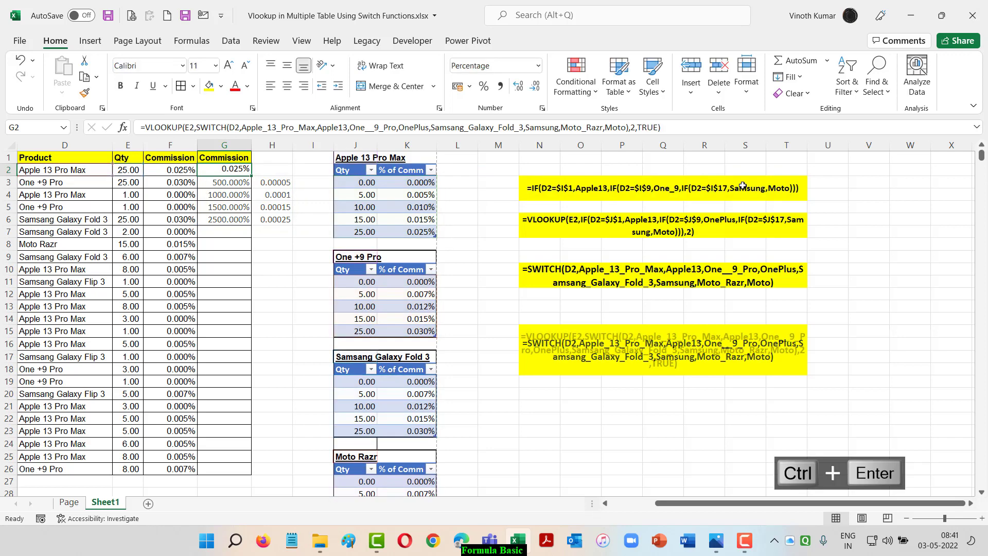
Fill the VLOOKUP formula from G2 down through G26
key("shift+Down")
key("shift+Down")
key("shift+Down")
key("shift+Down")
key("shift+Down")
key("shift+Down")
key("shift+Down")
key("shift+Down")
key("shift+Down")
key("shift+Down")
key("shift+Down")
key("shift+Down")
key("shift+Down")
key("shift+Down")
key("shift+Down")
key("shift+Down")
key("shift+Down")
key("shift+Down")
key("shift+Down")
key("shift+Down")
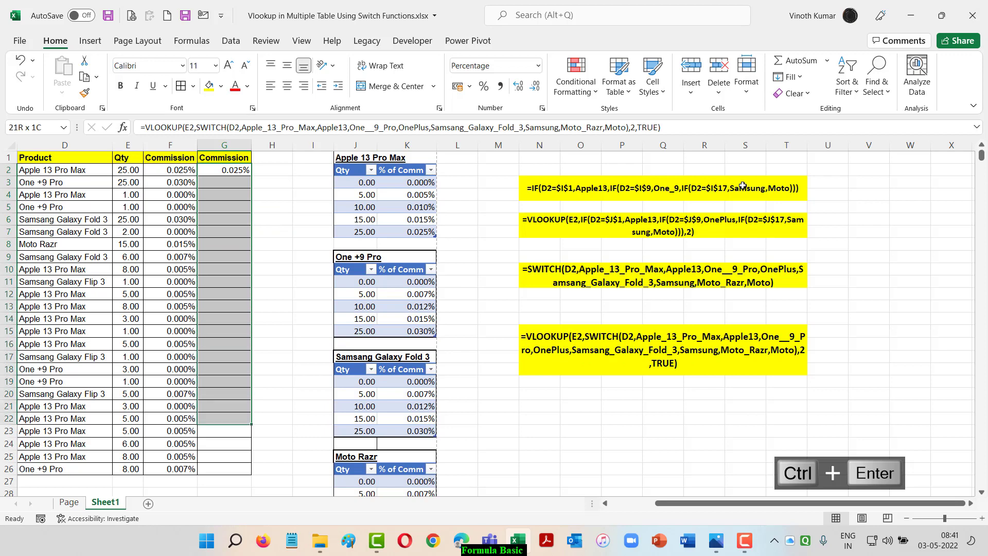
key("shift+Down")
key("shift+Down")
key("ctrl+d")
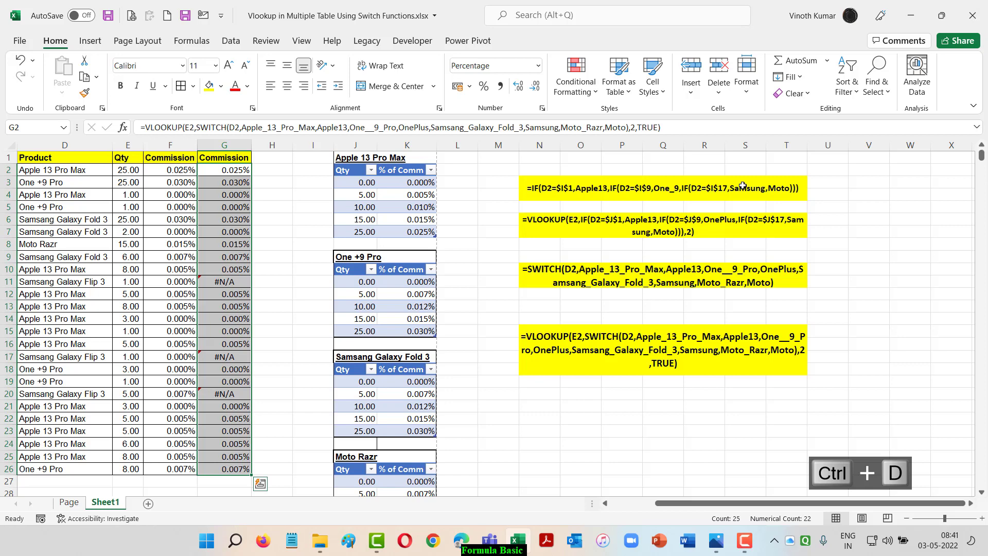
Compare the two Commission columns row by row against the products and quantities
key("Left")
key("Left")
key("Left")
key("Left")
key("Right")
key("Right")
key("Right")
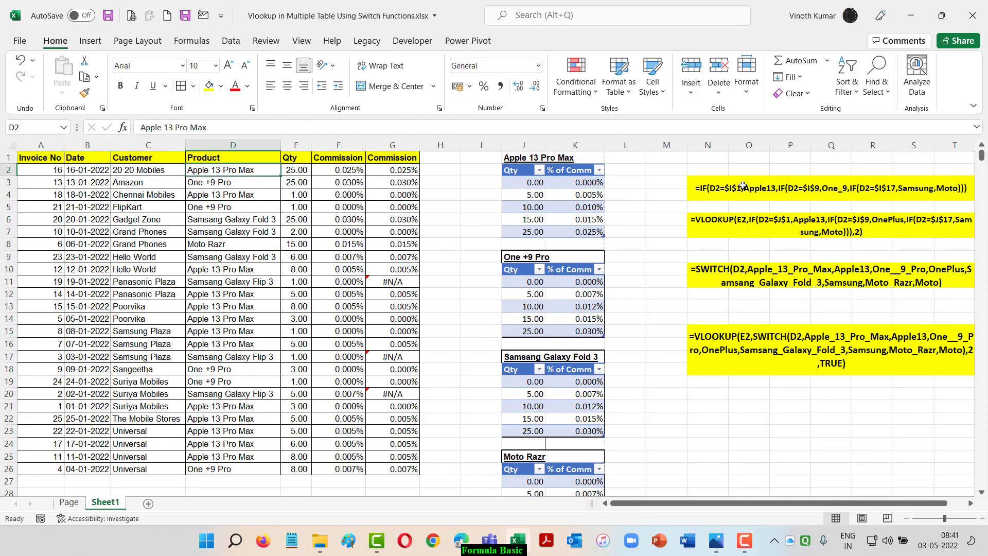
key("Right")
key("Down")
key("Down")
key("Down")
key("Down")
key("Down")
key("Down")
key("Down")
key("Down")
key("Down")
key("Down")
key("Down")
key("Down")
key("Down")
key("Right")
key("Up")
key("Up")
key("Up")
key("Up")
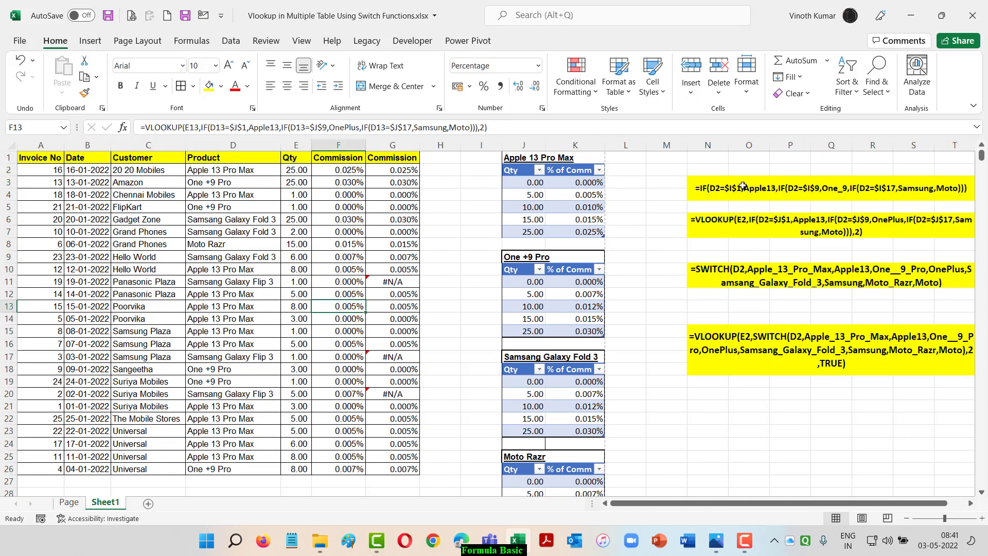
Fill product cells D11, D17 and D20 together with one relative reference, entered as =D9 in D20
key("Right")
key("Left")
key("Left")
key("Left")
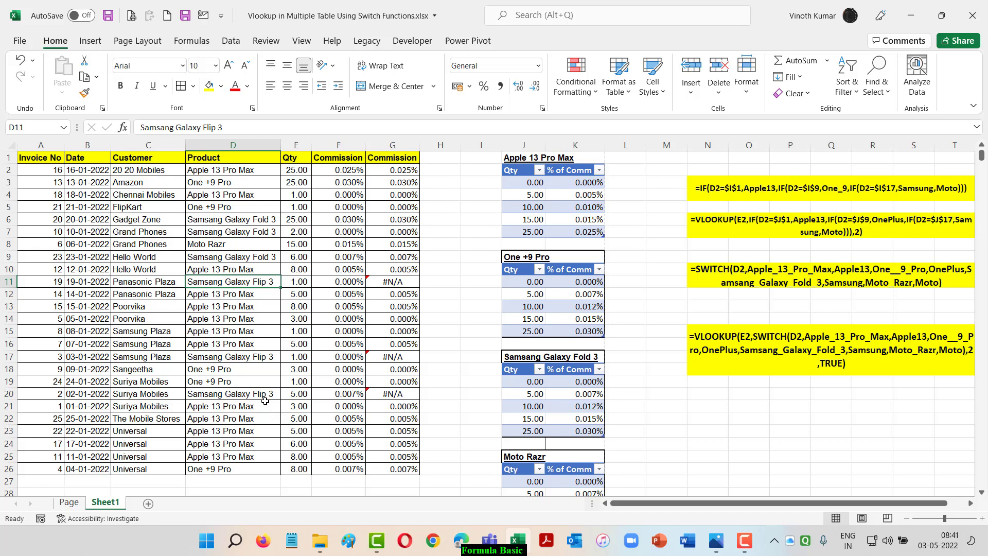
left_click(259, 359, "ctrl")
left_click(250, 395, "ctrl")
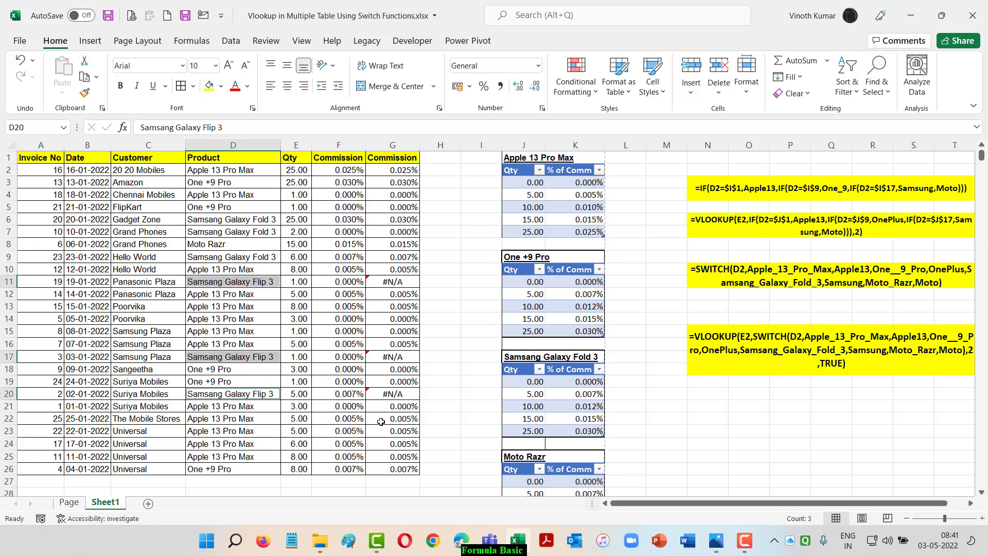
type("=")
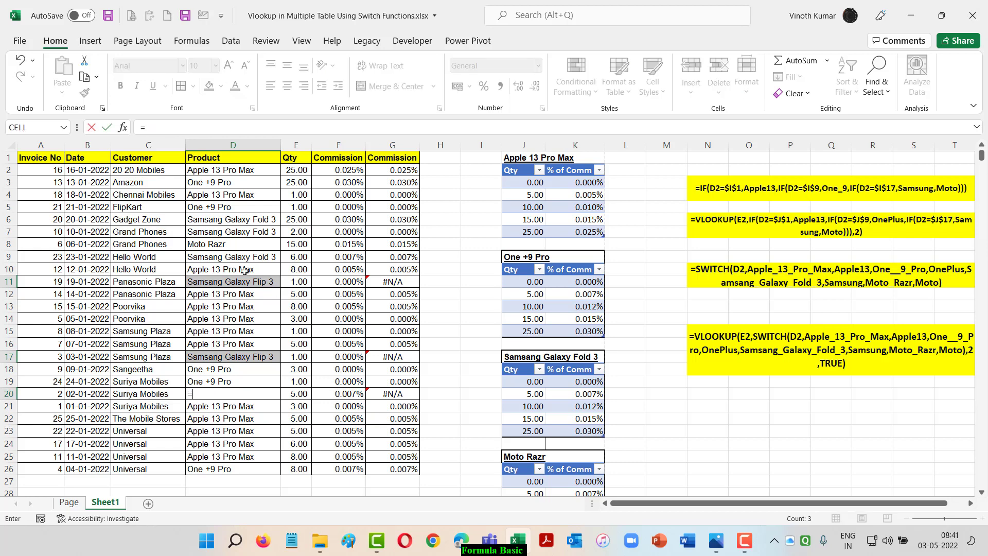
left_click(230, 256)
key("ctrl+Return")
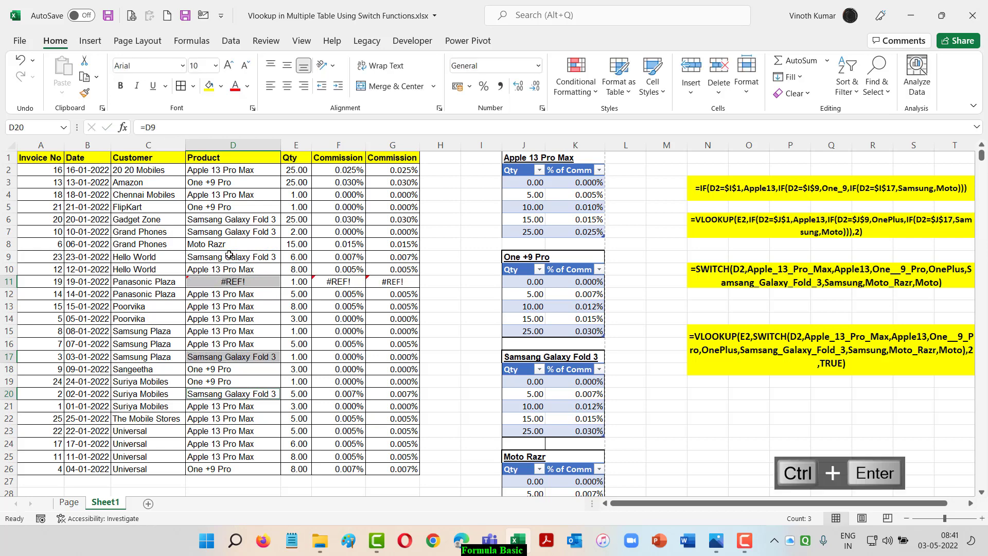
Correct the product in D11 by entering the reference =D9
key("Up")
key("Up")
key("Up")
key("Up")
key("Up")
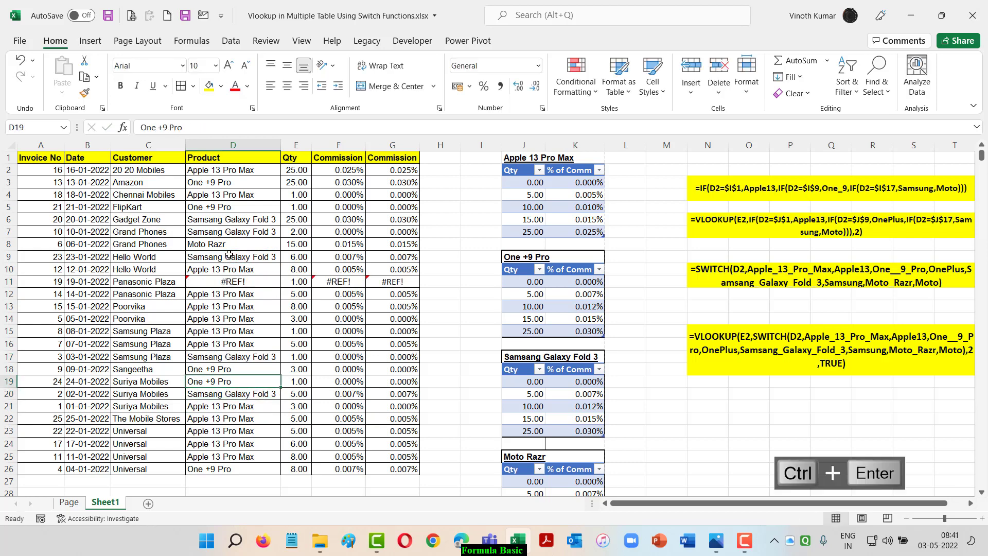
key("Up")
key("Up")
key("Up")
key("Up")
key("Up")
type("=")
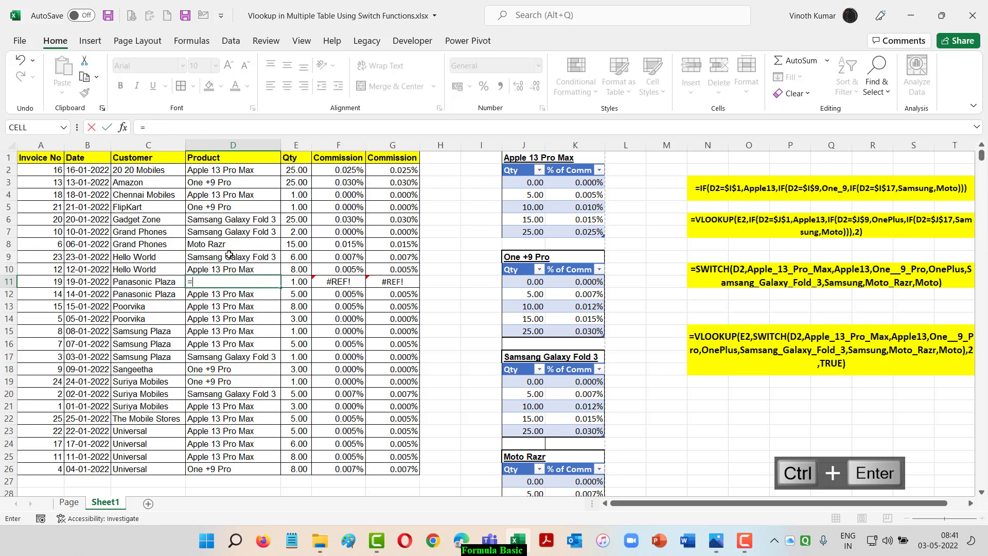
left_click(230, 255)
key("Return")
key("Up")
key("Right")
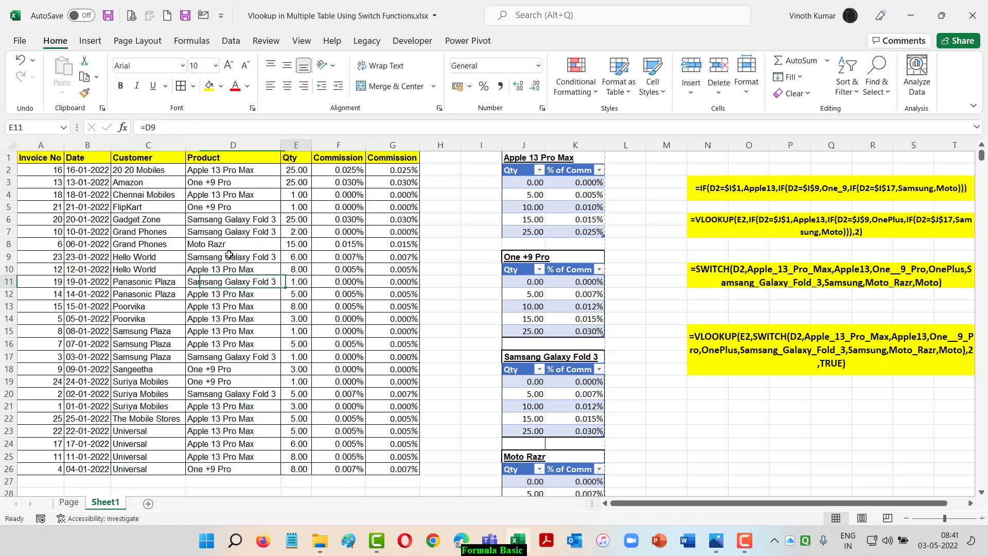
Review the Qty column and the commissions beside it across rows 2 to 26
key("Up")
key("Up")
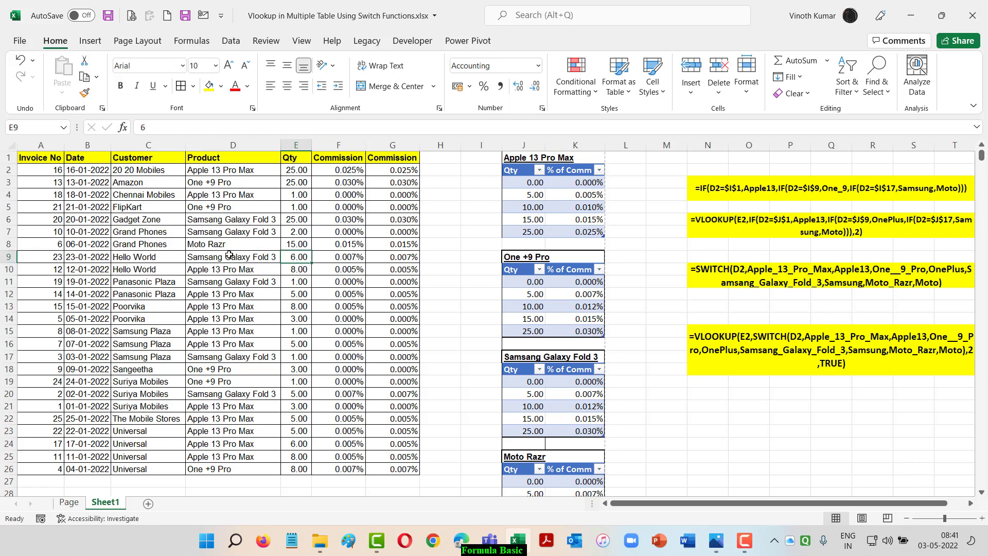
key("Down")
key("Down")
key("Down")
key("Down")
key("Down")
key("Down")
key("Down")
key("Down")
key("Down")
key("Down")
key("Down")
key("Down")
key("Down")
key("Down")
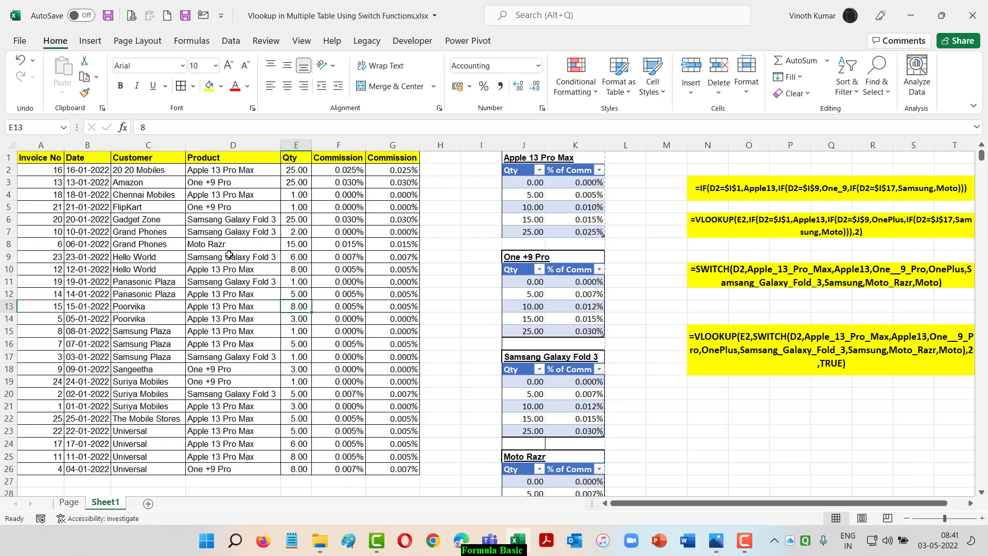
key("Down")
key("Down")
key("Down")
key("Down")
key("Up")
key("Up")
key("Up")
key("Up")
key("Up")
key("Up")
key("Up")
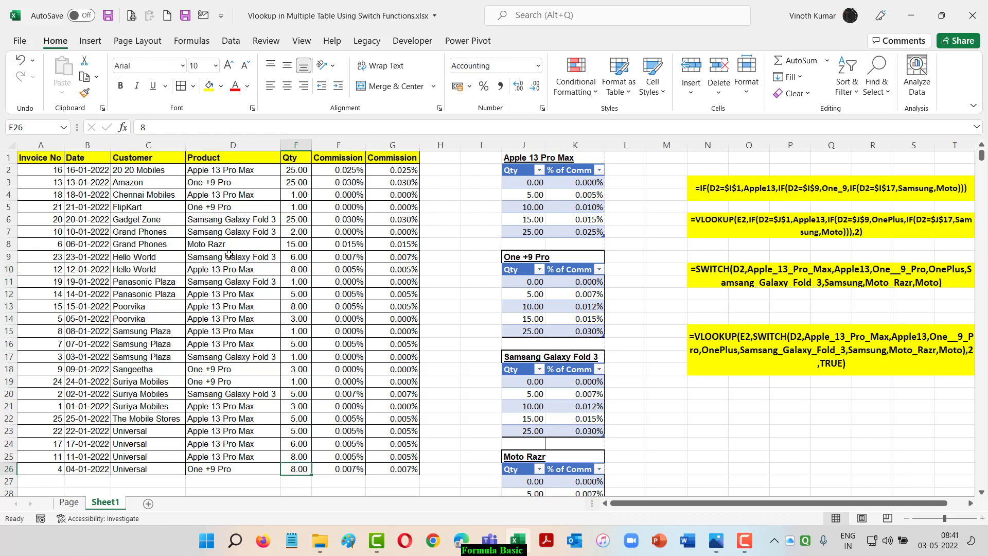
key("Up")
key("Up")
key("Up")
key("Up")
key("Up")
key("Up")
key("Up")
key("Up")
key("Up")
key("Up")
key("Up")
key("Up")
key("Up")
key("Up")
key("Up")
key("Up")
key("Up")
key("Up")
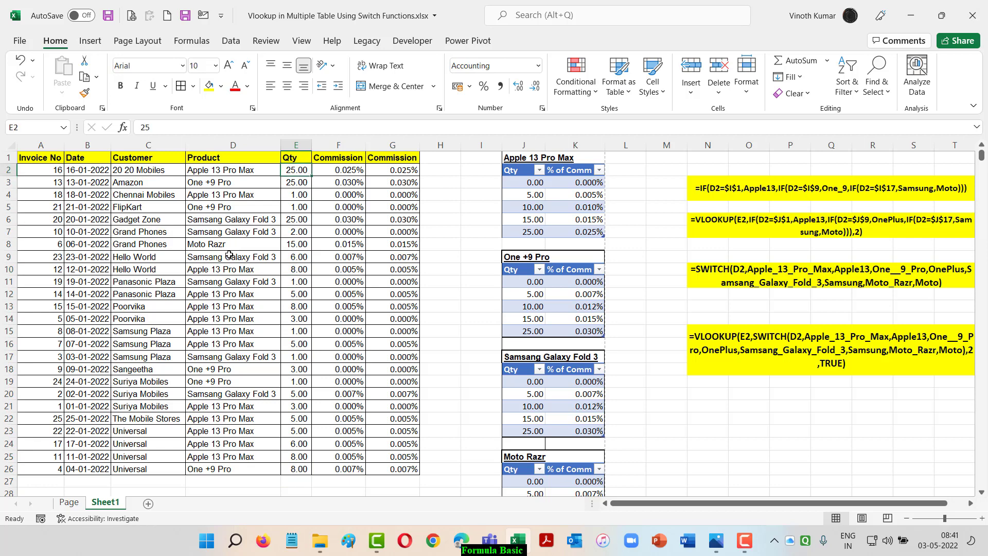
Copy the formatting of F2 onto the Commission cells G2:G26
key("Right")
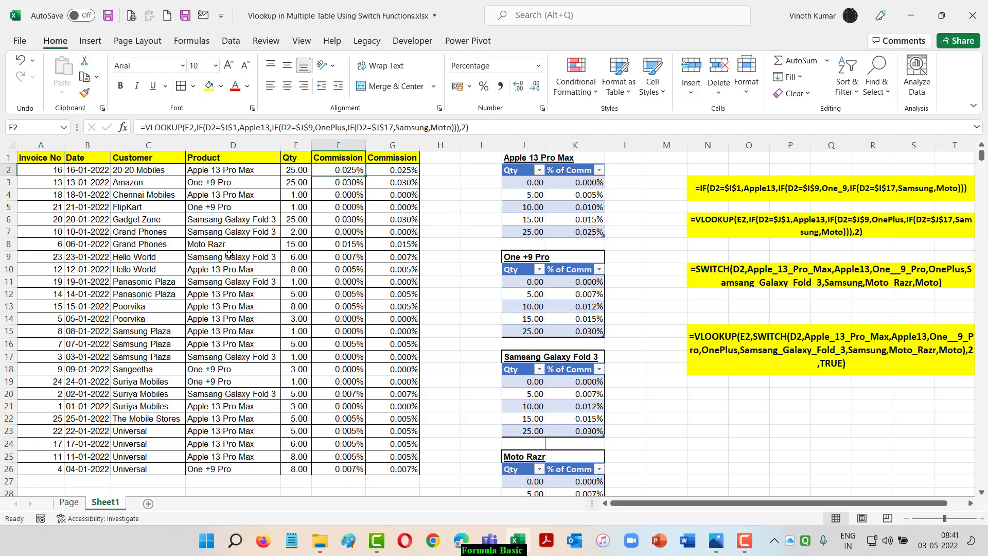
left_click(83, 94)
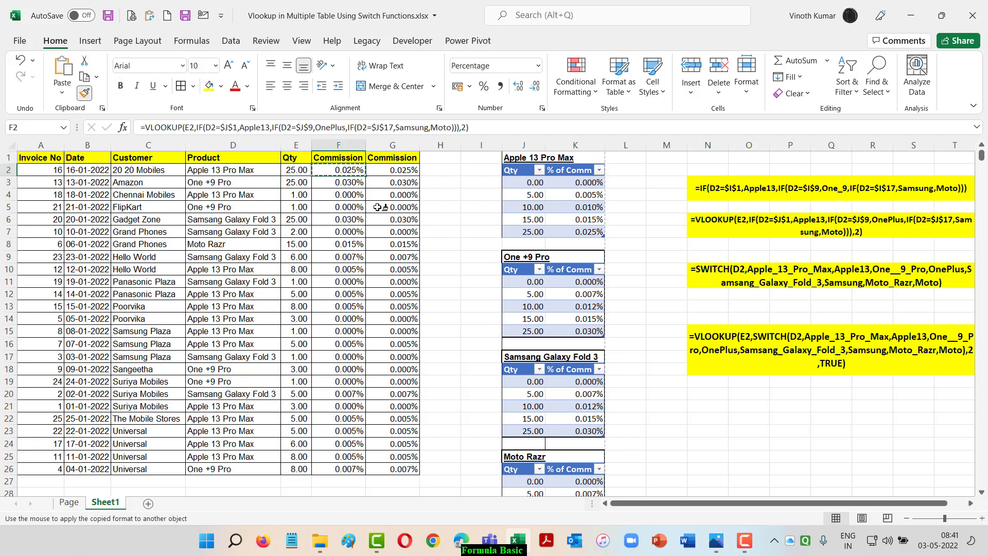
left_click_drag(392, 170, 401, 470)
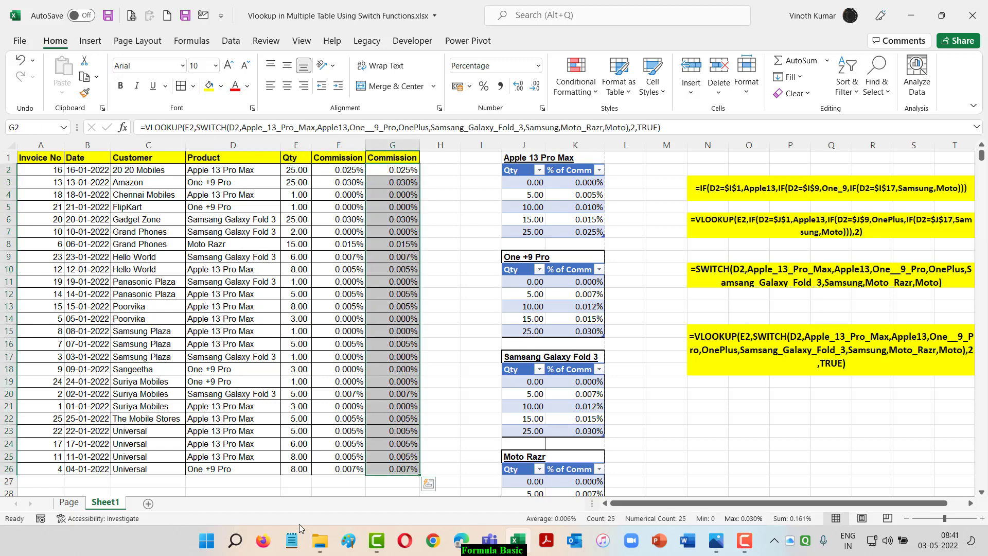
View the formula texts beside the tables and return to the Page worksheet
left_click_drag(796, 504, 814, 506)
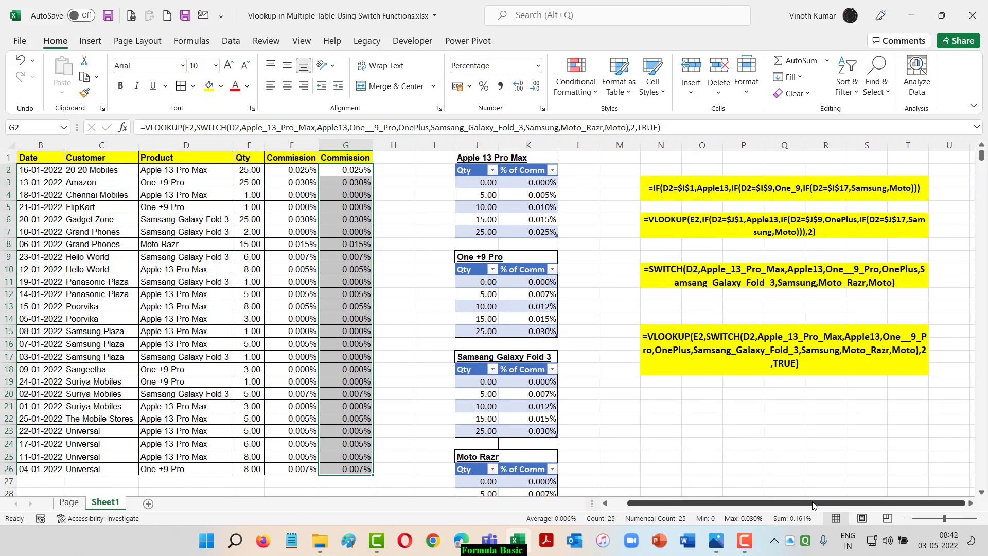
key("ctrl+Page_Up")
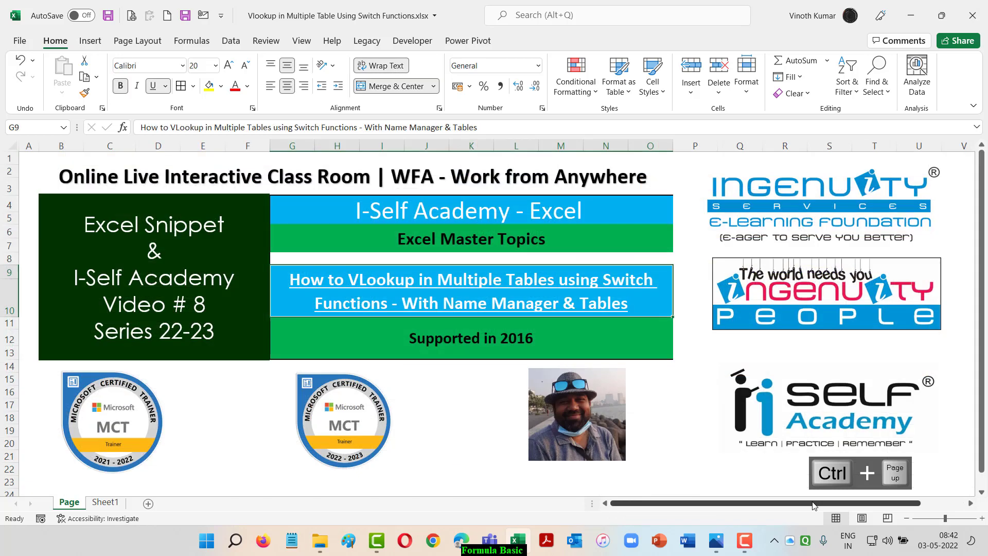